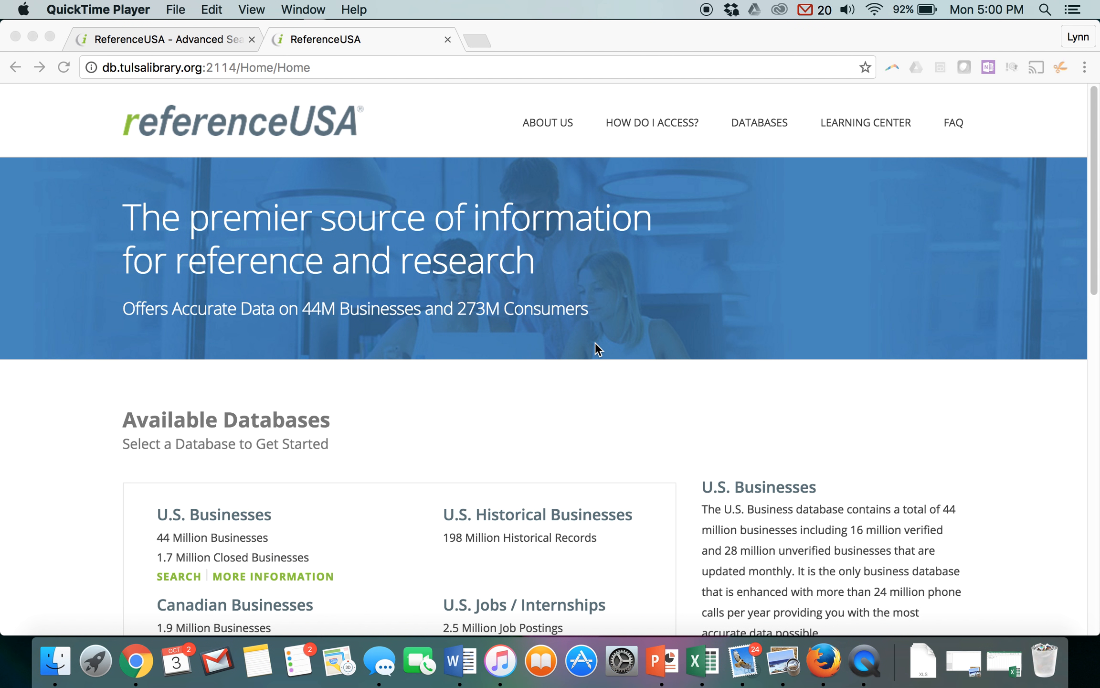
- Open the advanced search of the U.S. Consumers / Lifestyles database
{"action": "left_click", "coordinate": [1096, 258]}
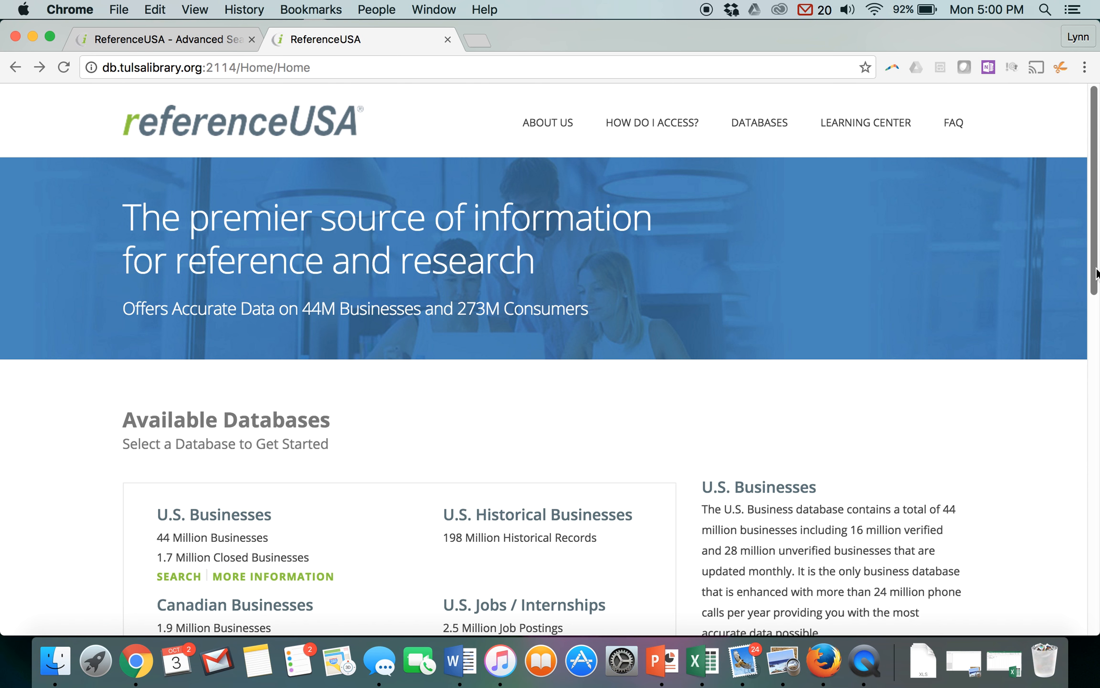
{"action": "left_click_drag", "start_coordinate": [1094, 274], "coordinate": [1085, 433]}
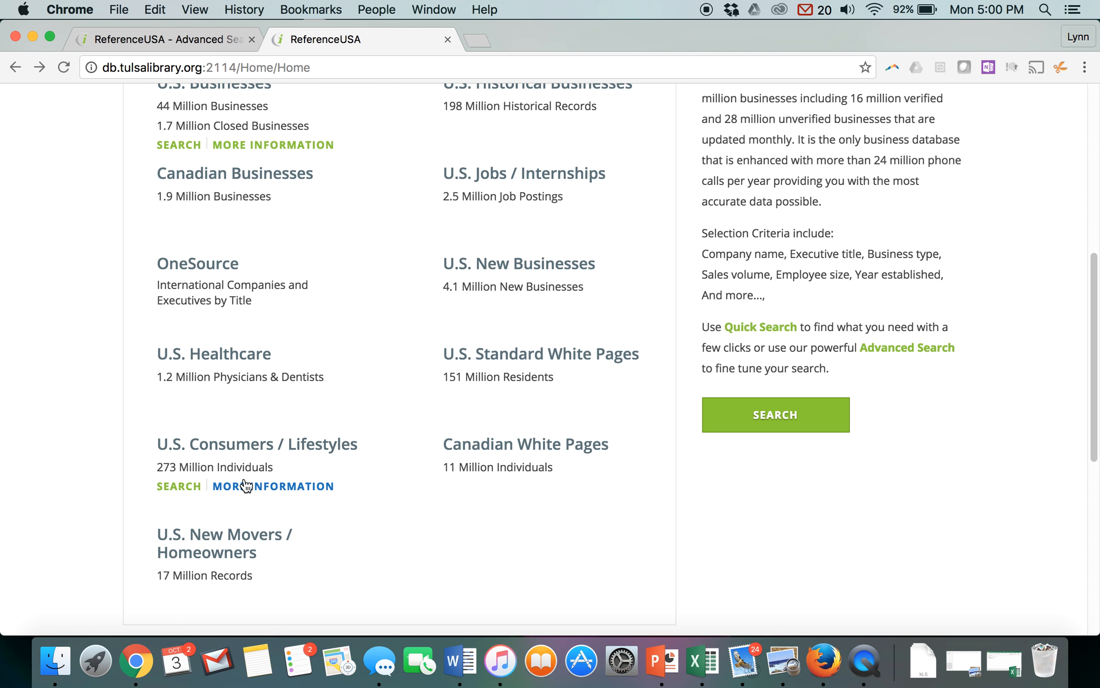
{"action": "left_click", "coordinate": [245, 474]}
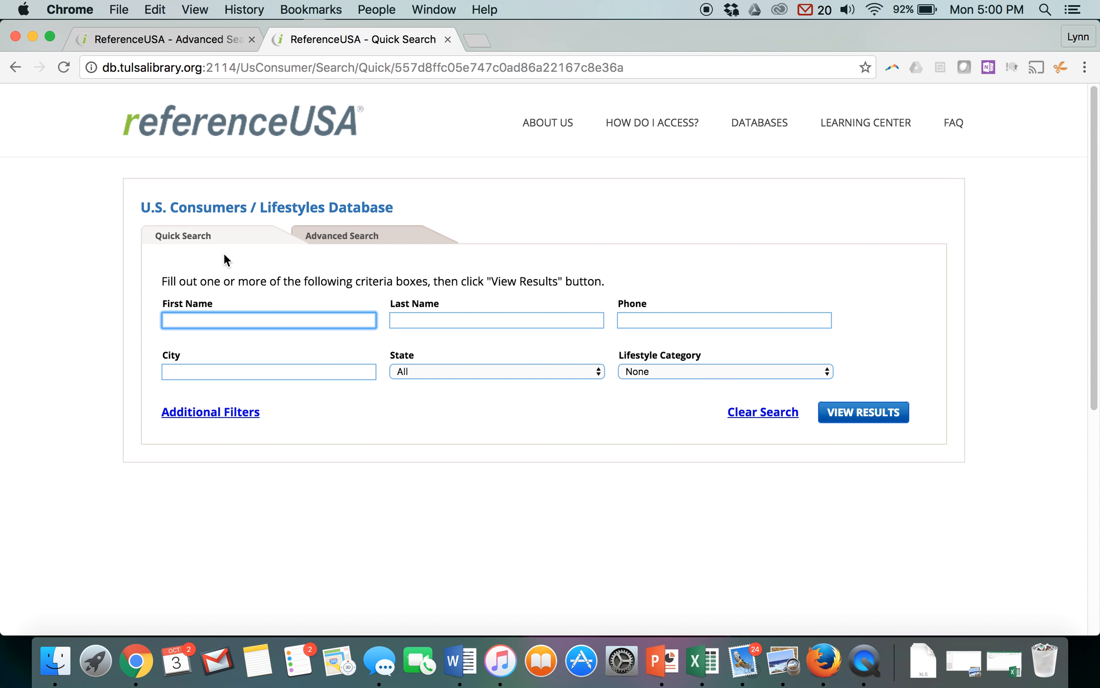
{"action": "left_click", "coordinate": [377, 237]}
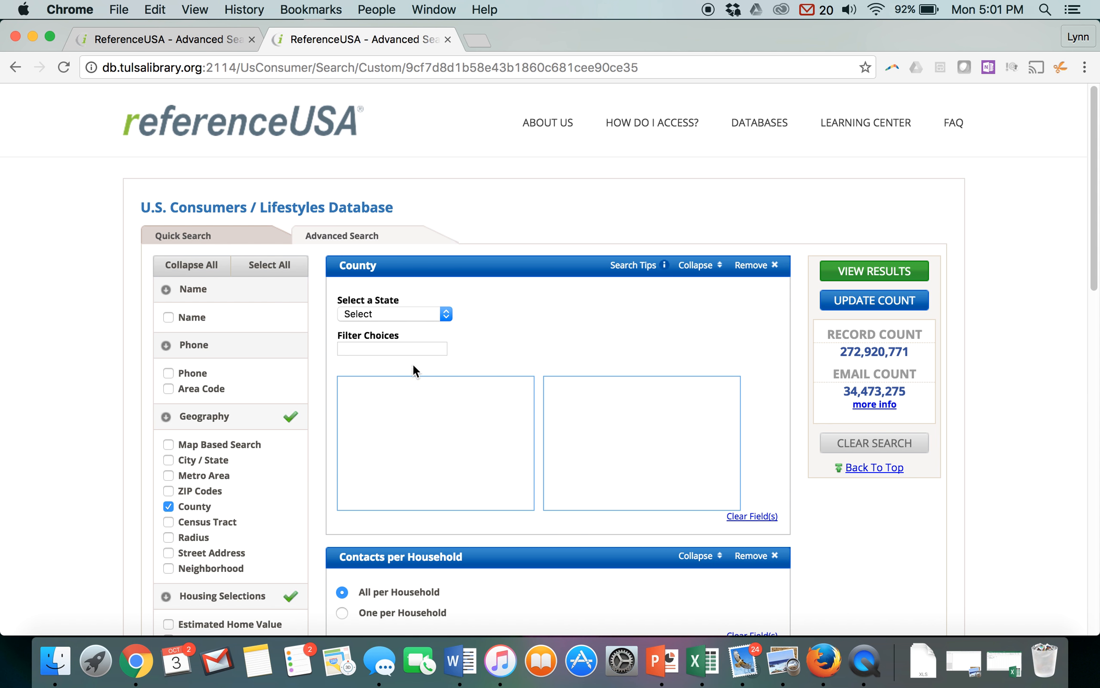
- Set the County criterion's state to Oklahoma and add Rogers, OK to the selected counties
{"action": "left_click", "coordinate": [447, 316]}
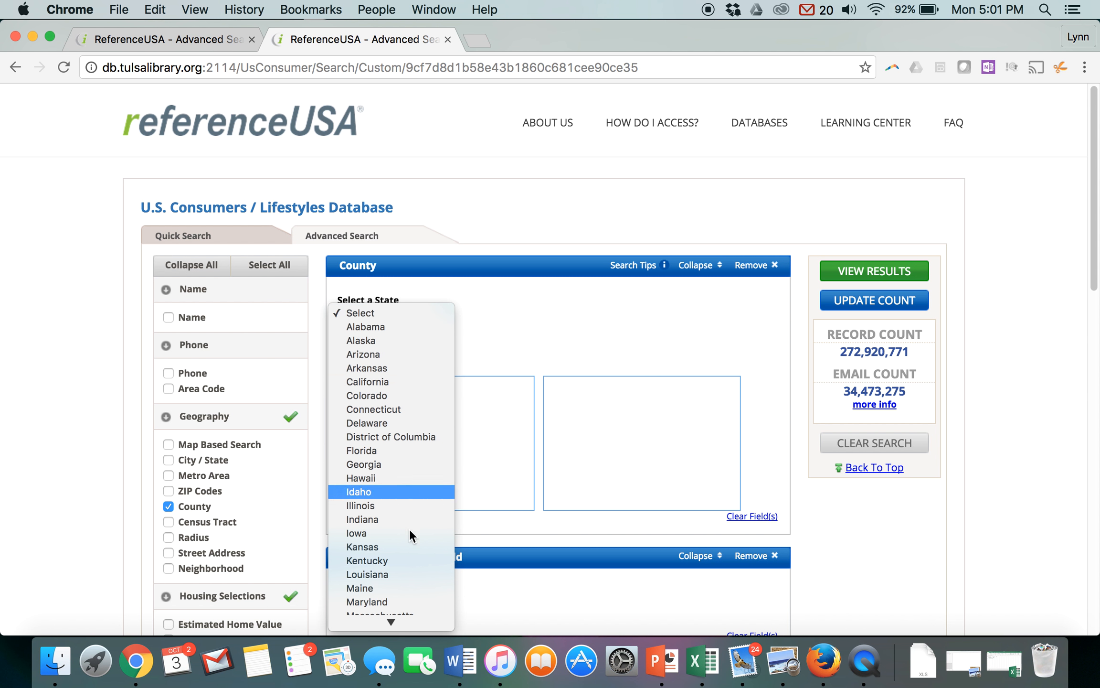
{"action": "mouse_move", "coordinate": [390, 631]}
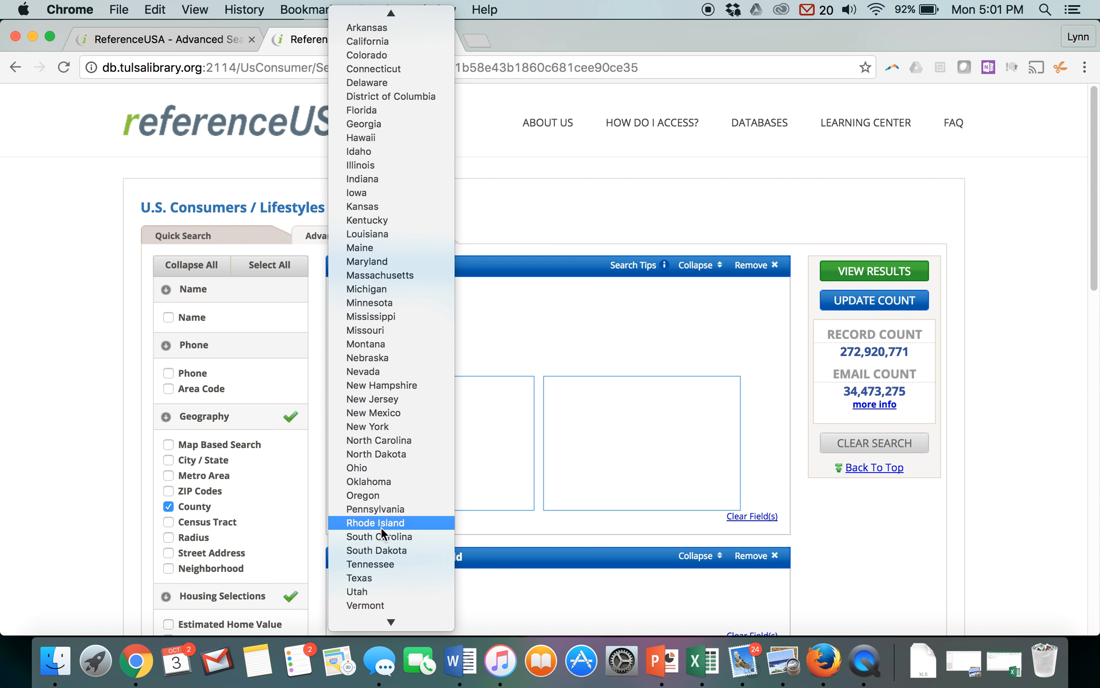
{"action": "left_click", "coordinate": [368, 480]}
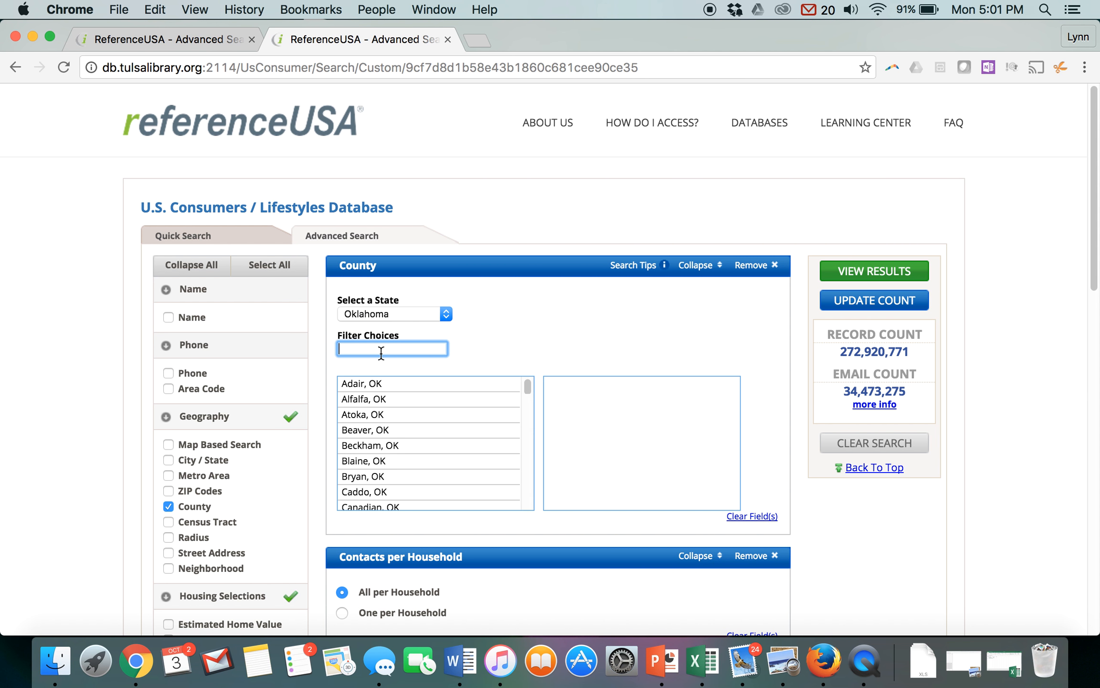
{"action": "left_click_drag", "start_coordinate": [526, 389], "coordinate": [532, 490]}
{"action": "left_click", "coordinate": [382, 450]}
- Add the Estimated Home Income criterion and remove the Contacts per Household criterion
{"action": "scroll", "coordinate": [1097, 346], "scroll_direction": "down", "scroll_amount": 5}
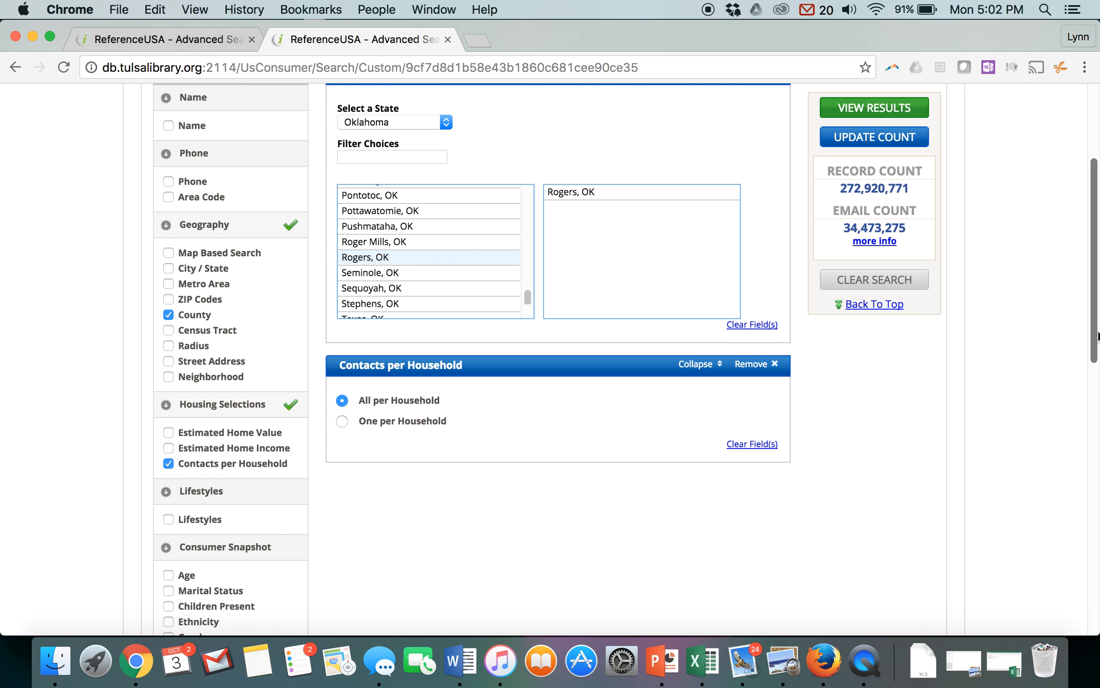
{"action": "left_click_drag", "start_coordinate": [1097, 346], "coordinate": [1096, 359]}
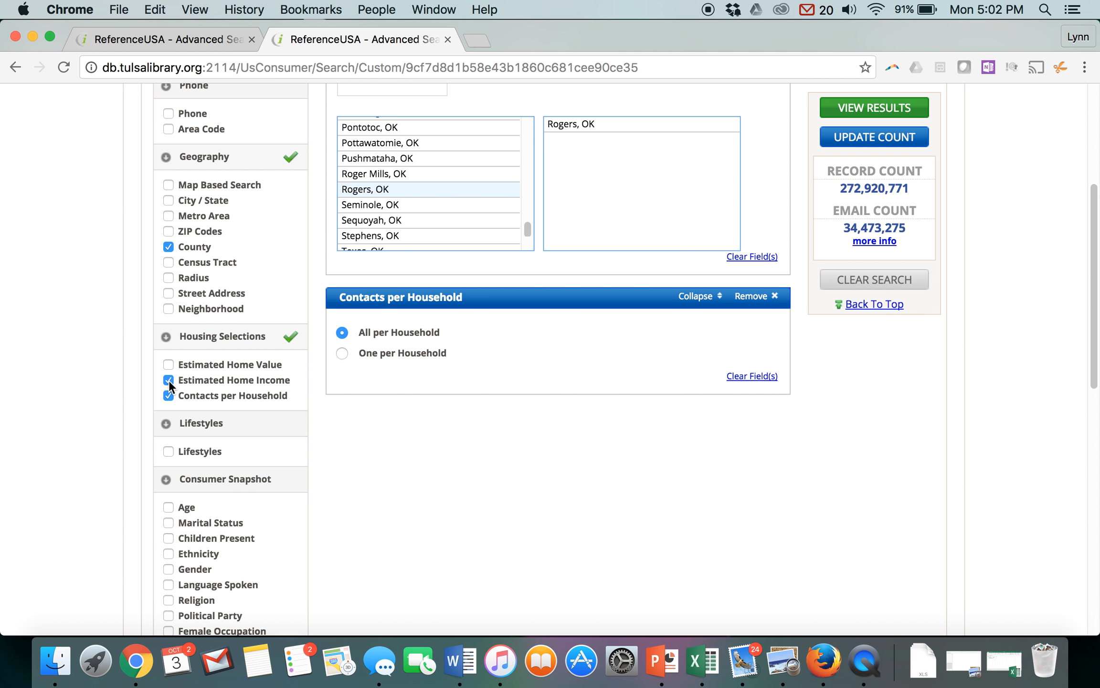
{"action": "left_click", "coordinate": [167, 396]}
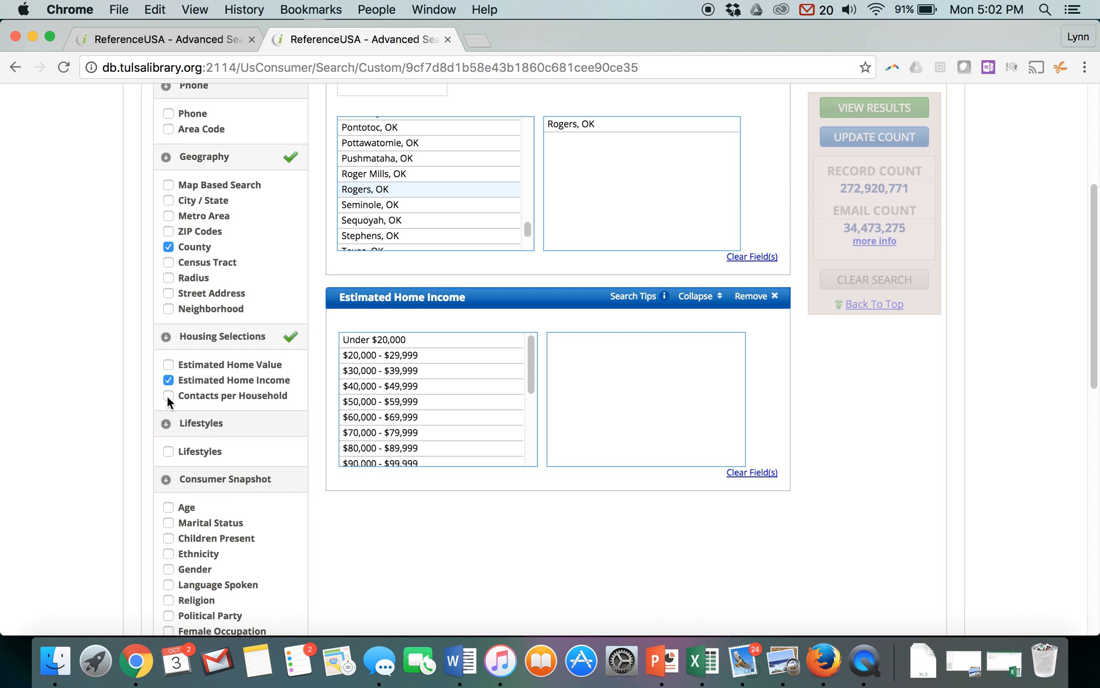
- Select every estimated home income range from $70,000 - $79,999 up to $500,000 Plus
{"action": "left_click", "coordinate": [393, 434]}
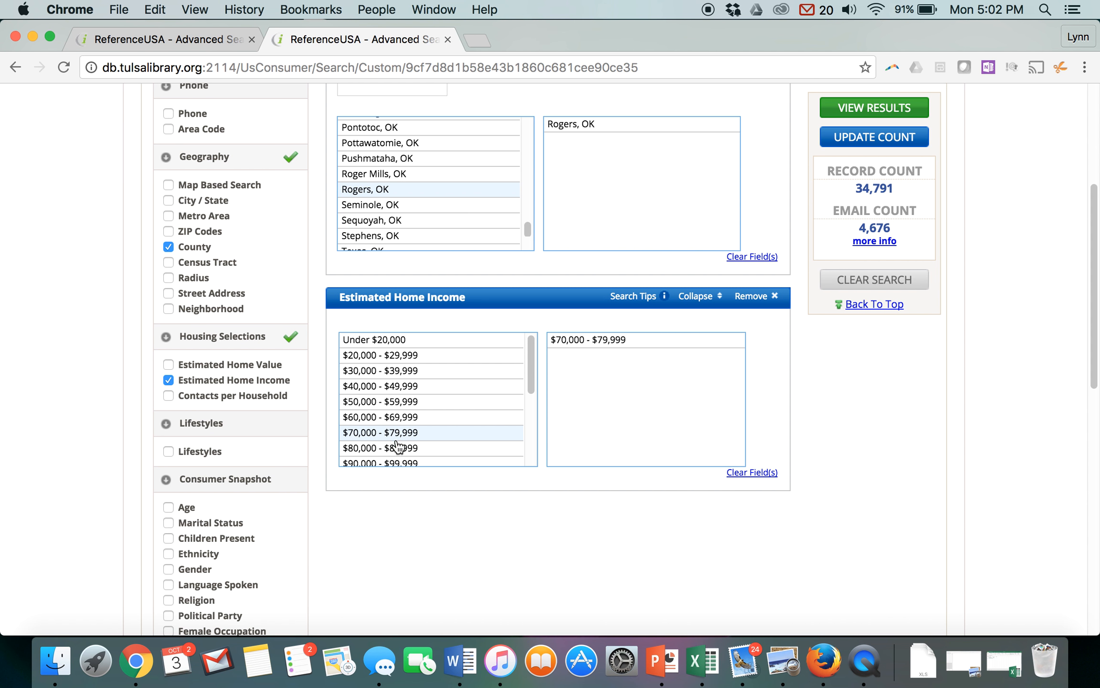
{"action": "left_click", "coordinate": [399, 449]}
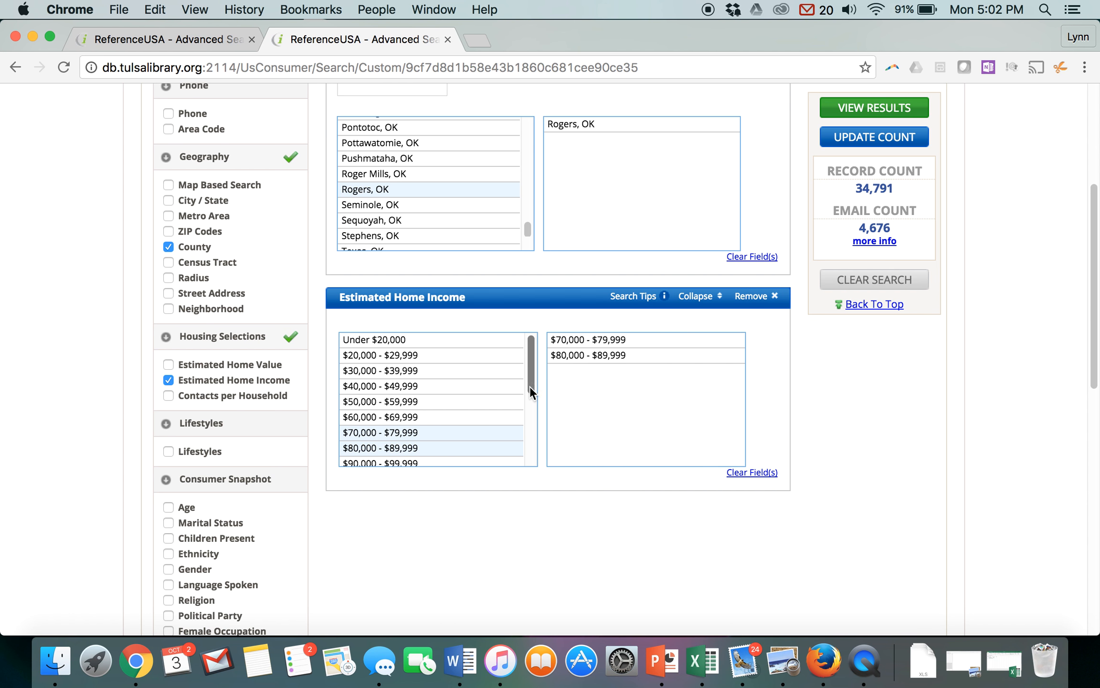
{"action": "left_click_drag", "start_coordinate": [531, 386], "coordinate": [534, 424]}
{"action": "left_click", "coordinate": [402, 384]}
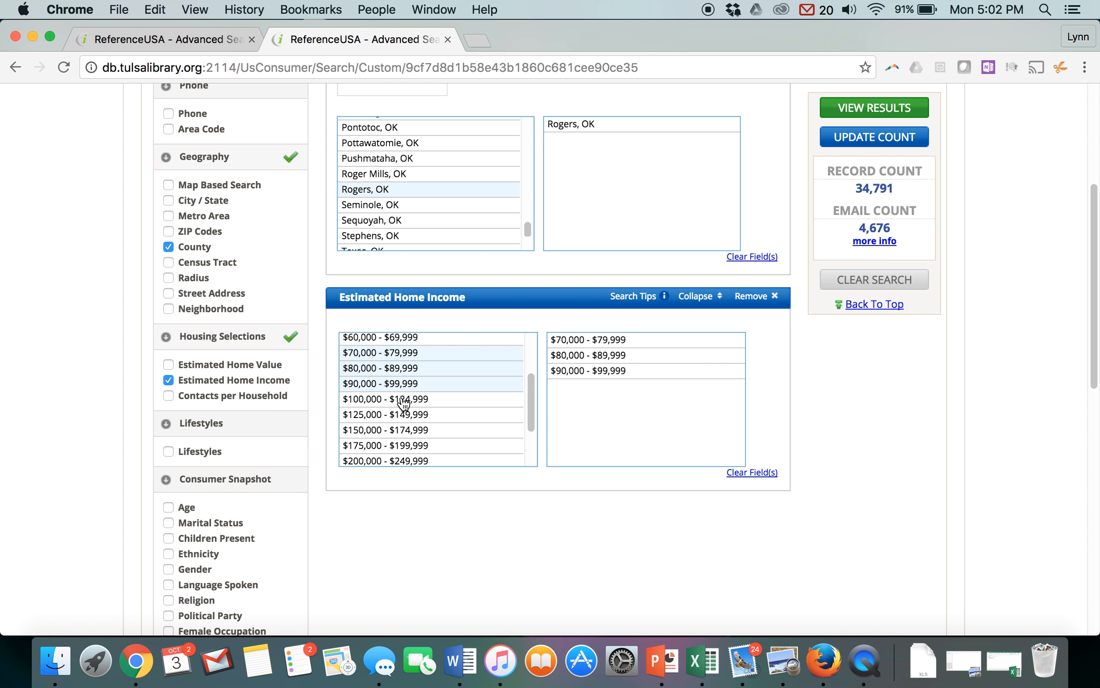
{"action": "left_click", "coordinate": [404, 399]}
{"action": "left_click", "coordinate": [405, 415]}
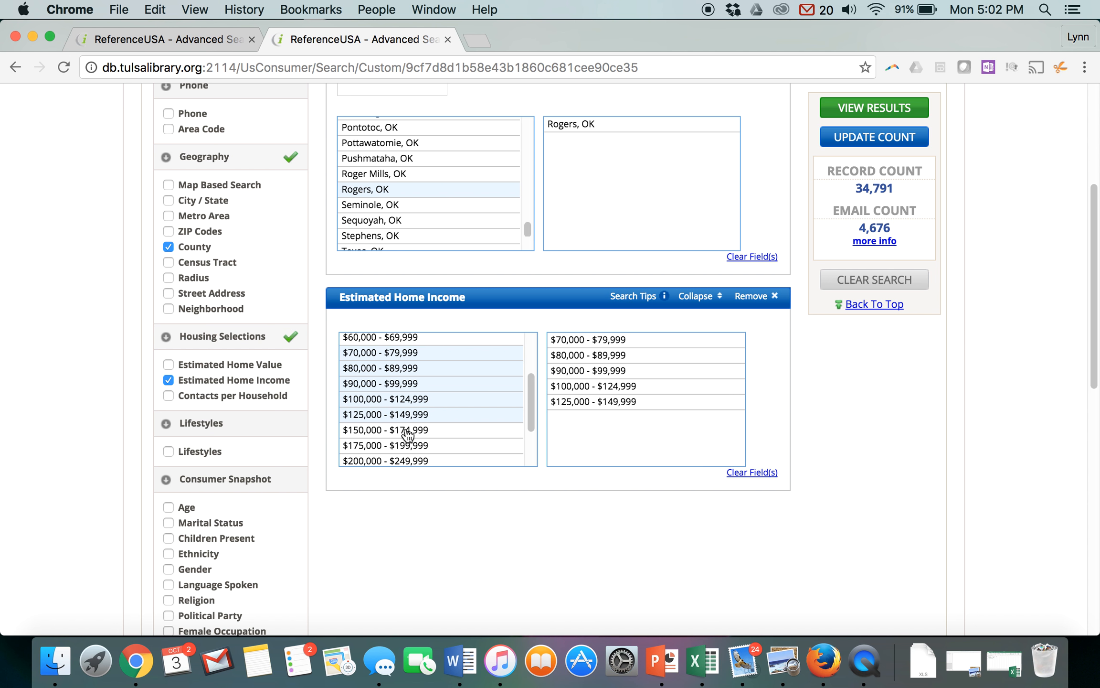
{"action": "left_click", "coordinate": [406, 430]}
{"action": "left_click", "coordinate": [407, 446]}
{"action": "left_click", "coordinate": [409, 461]}
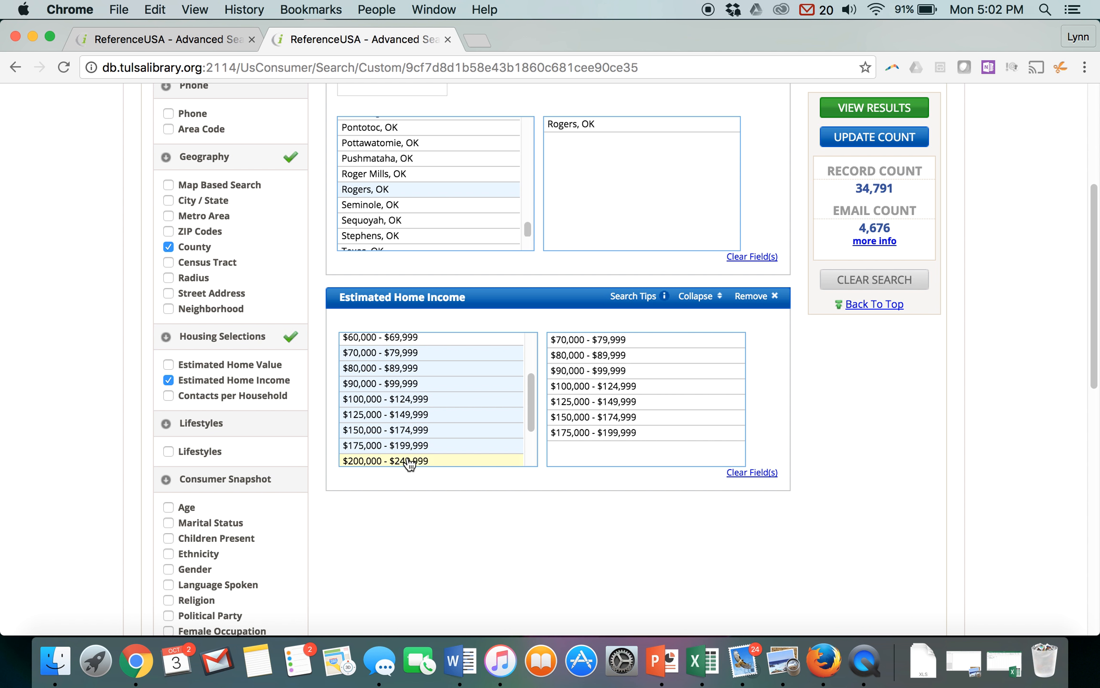
{"action": "left_click_drag", "start_coordinate": [532, 419], "coordinate": [532, 460]}
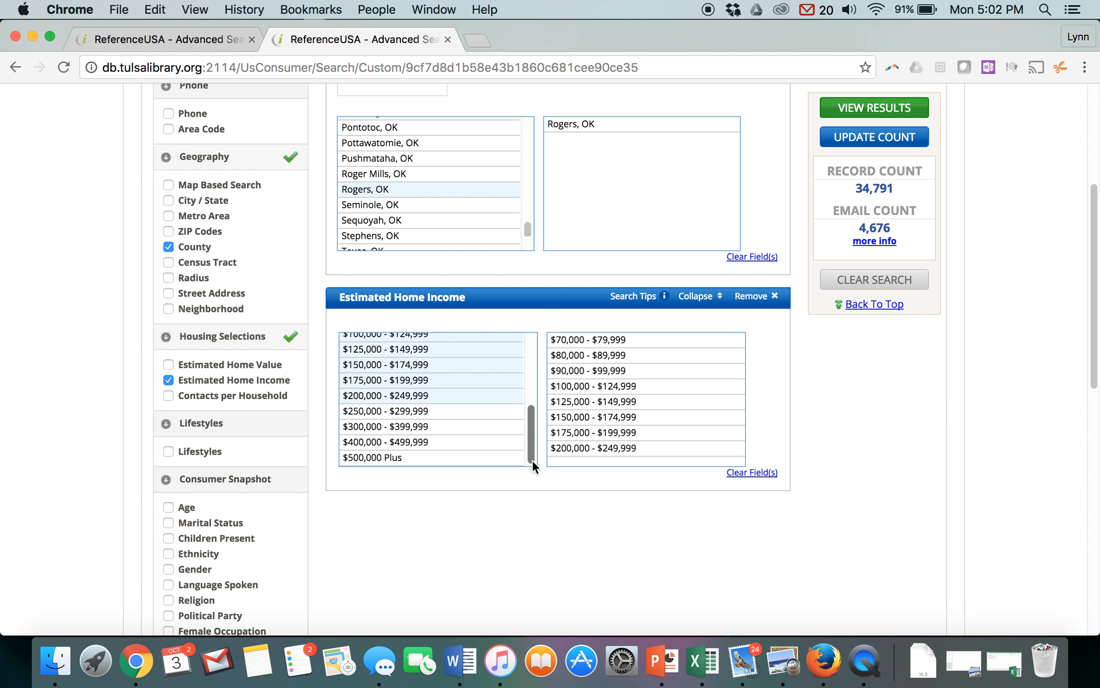
{"action": "left_click", "coordinate": [442, 413]}
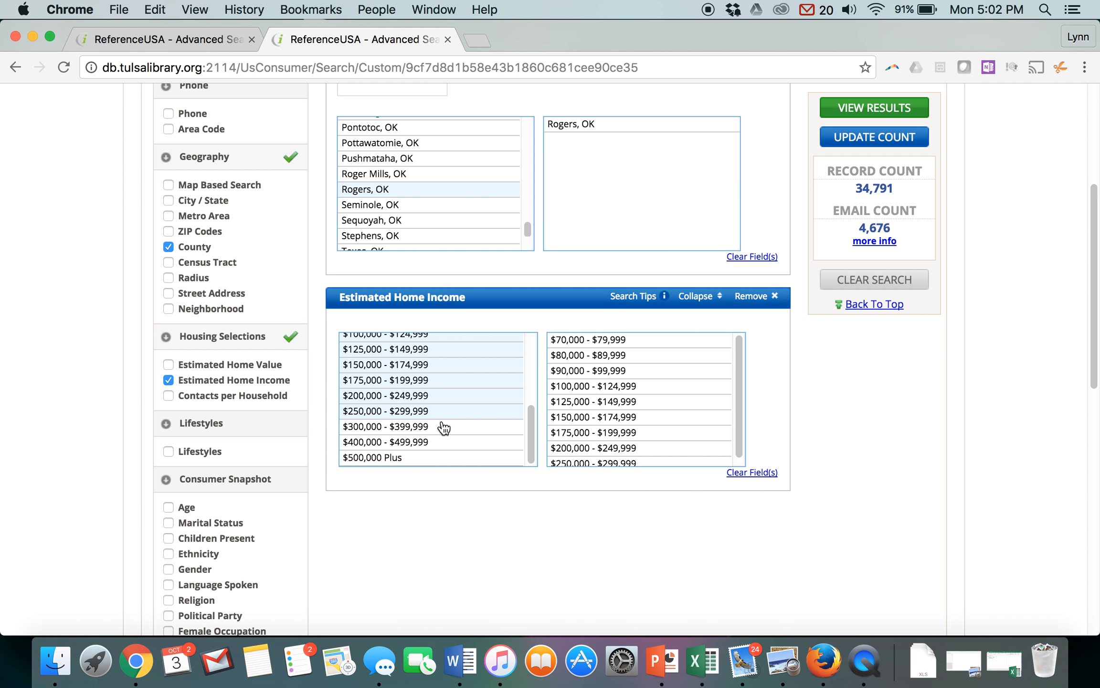
{"action": "left_click", "coordinate": [444, 427]}
{"action": "left_click", "coordinate": [444, 443]}
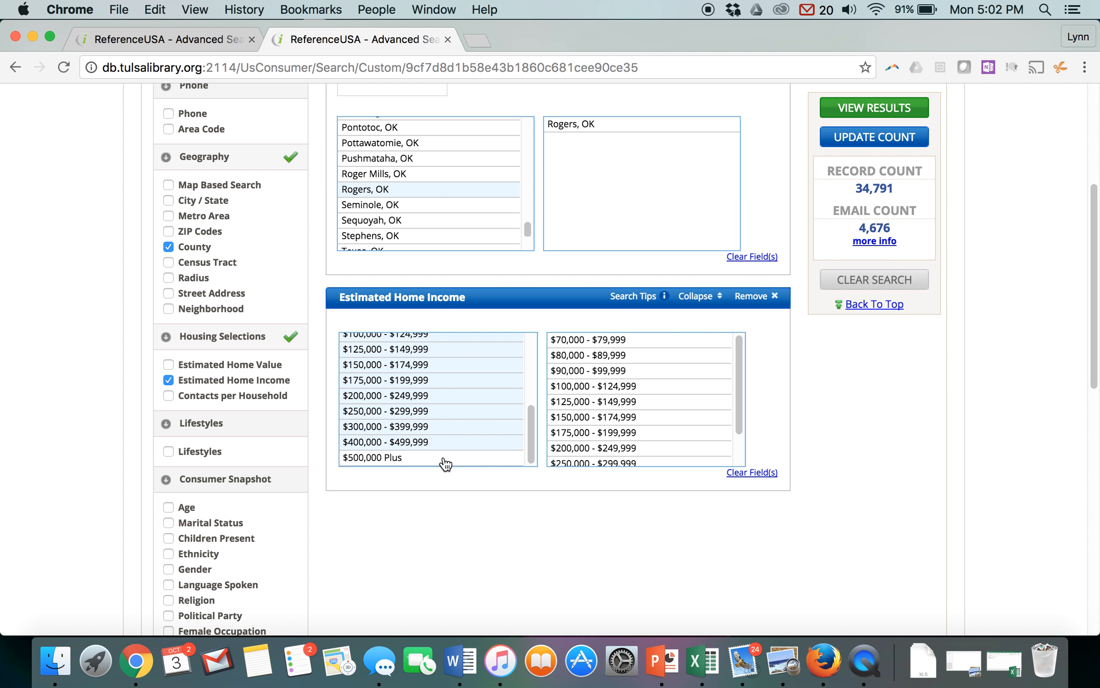
{"action": "left_click", "coordinate": [446, 460]}
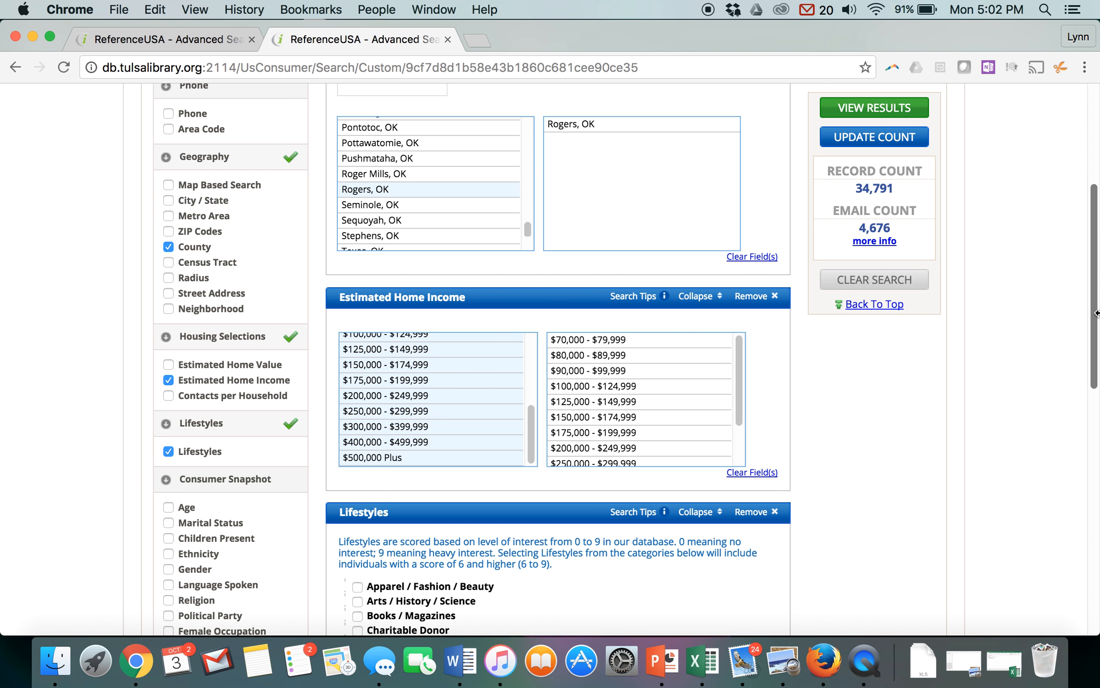
- Select the lifestyles Wildlife & Environment Donor, Camping & Hiking, Fishing, Hunting and Recreation Vehicle Travel
{"action": "left_click_drag", "start_coordinate": [1095, 326], "coordinate": [1097, 437]}
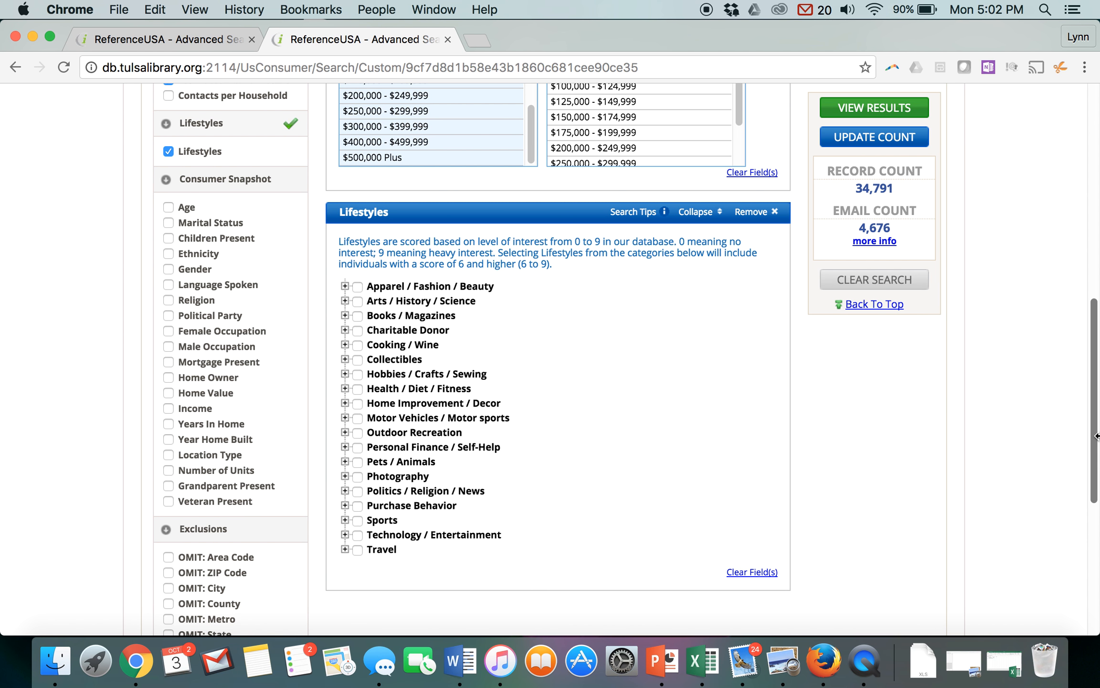
{"action": "left_click", "coordinate": [345, 331]}
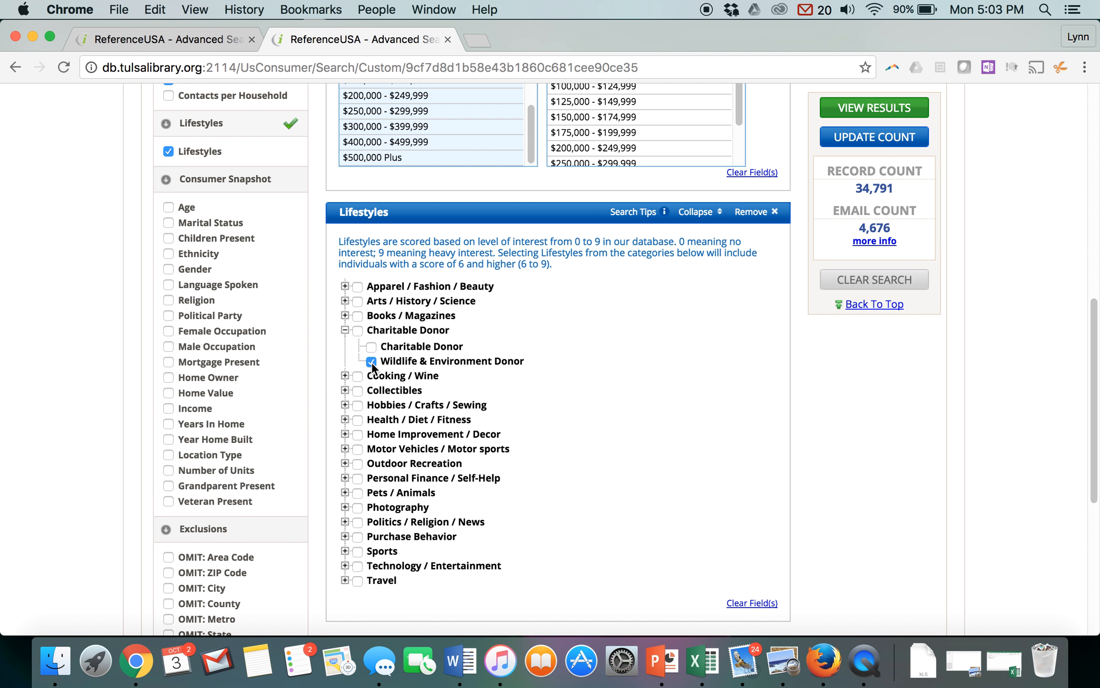
{"action": "left_click", "coordinate": [345, 463]}
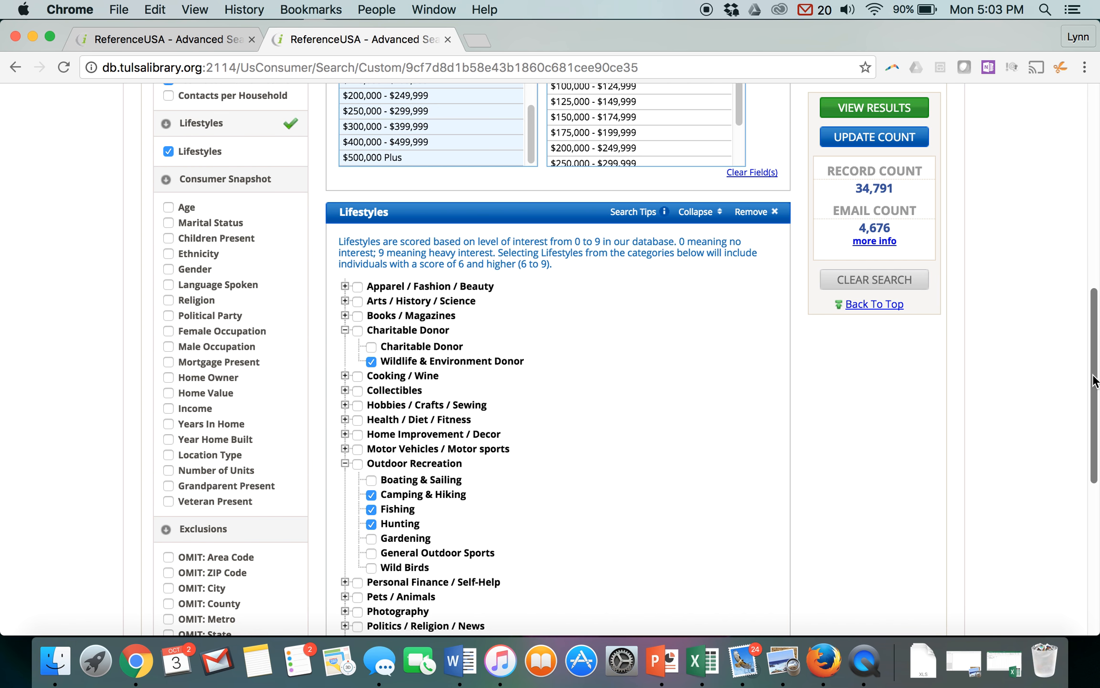
{"action": "left_click_drag", "start_coordinate": [1094, 383], "coordinate": [1089, 449]}
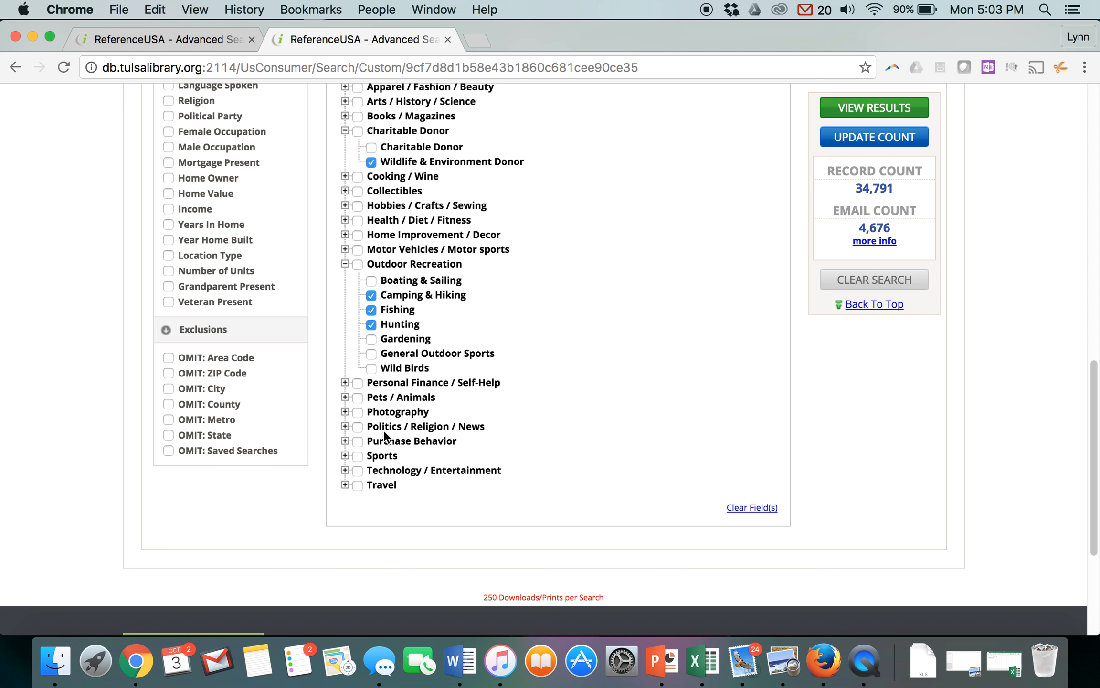
{"action": "left_click", "coordinate": [345, 485]}
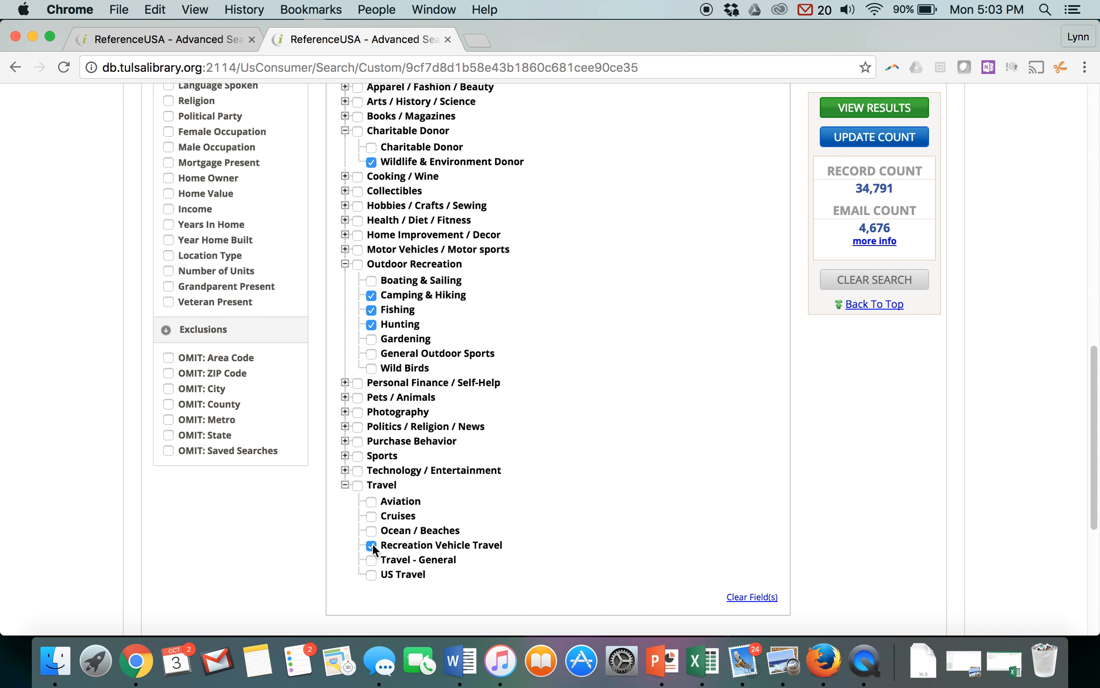
- Run the search and view the heat map of the matching consumers by location
{"action": "left_click", "coordinate": [894, 106]}
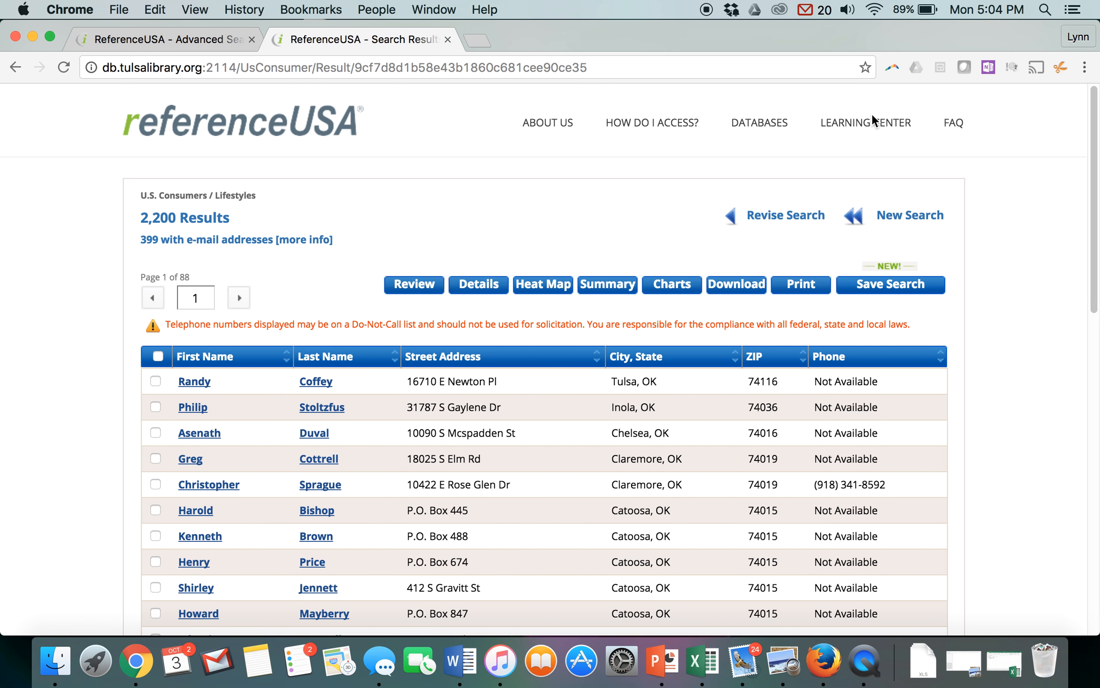
{"action": "left_click", "coordinate": [535, 281]}
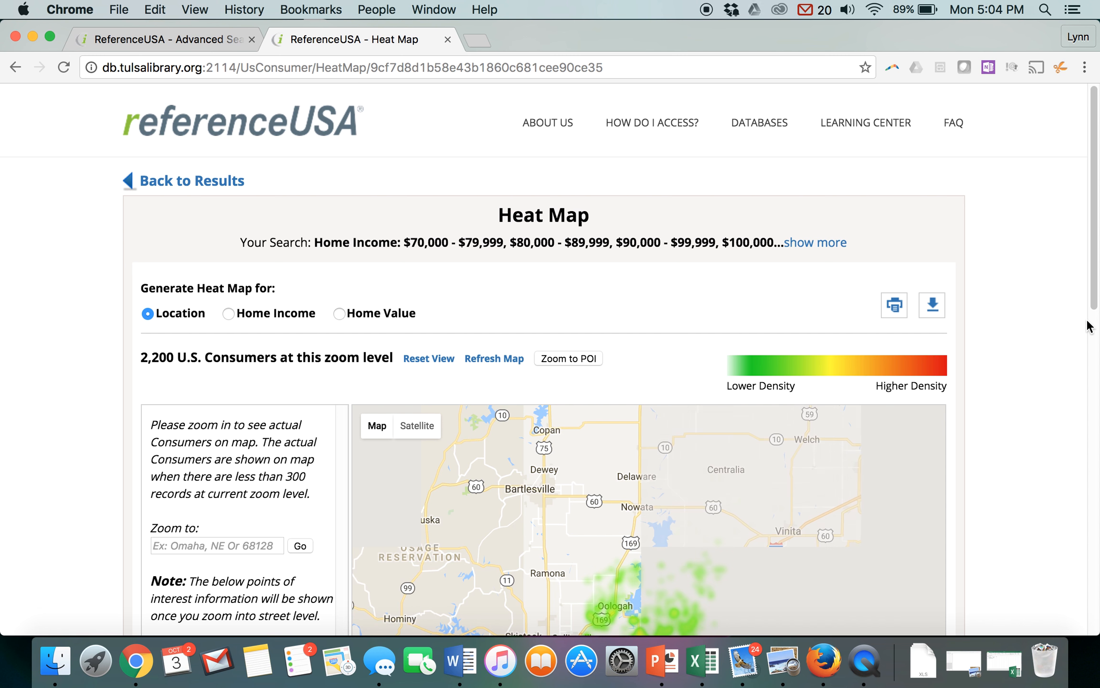
{"action": "scroll", "coordinate": [1093, 334], "scroll_direction": "down", "scroll_amount": 3}
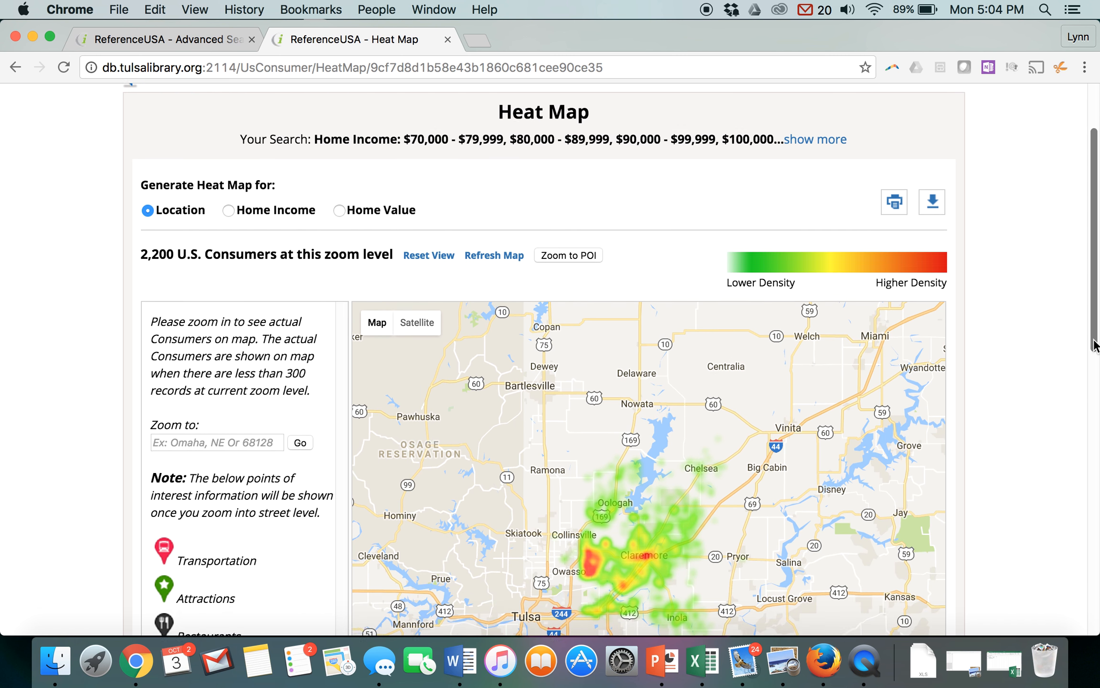
{"action": "scroll", "coordinate": [1094, 344], "scroll_direction": "down", "scroll_amount": 2}
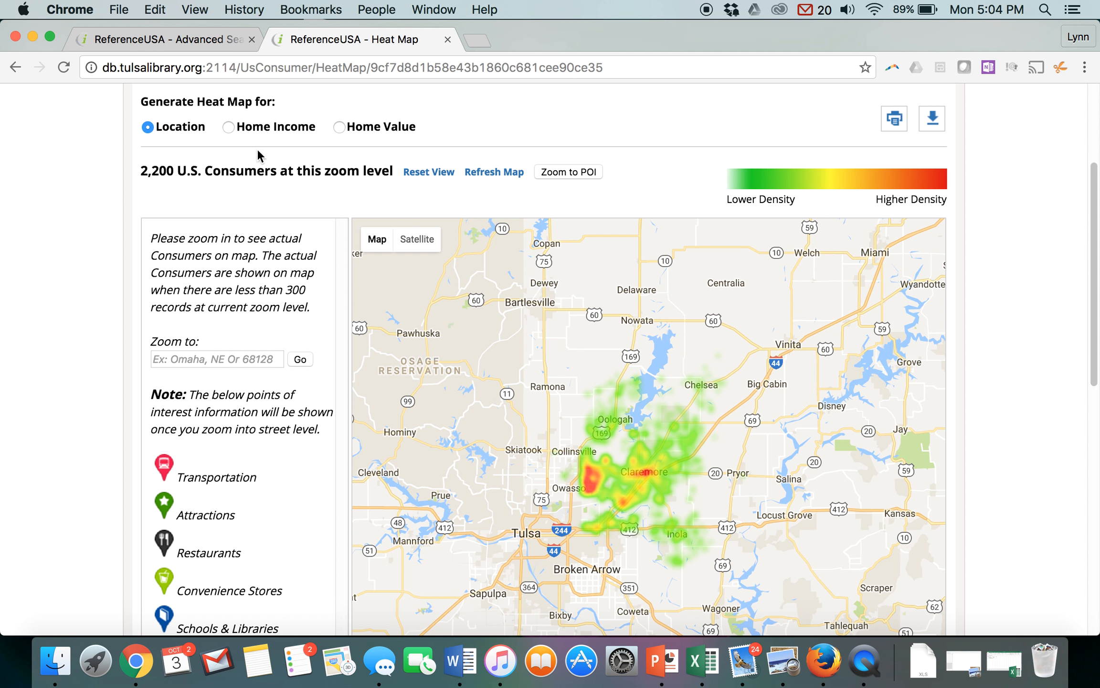
- Generate the heat map for Home Income, examine it, and return to the search results
{"action": "left_click", "coordinate": [228, 126]}
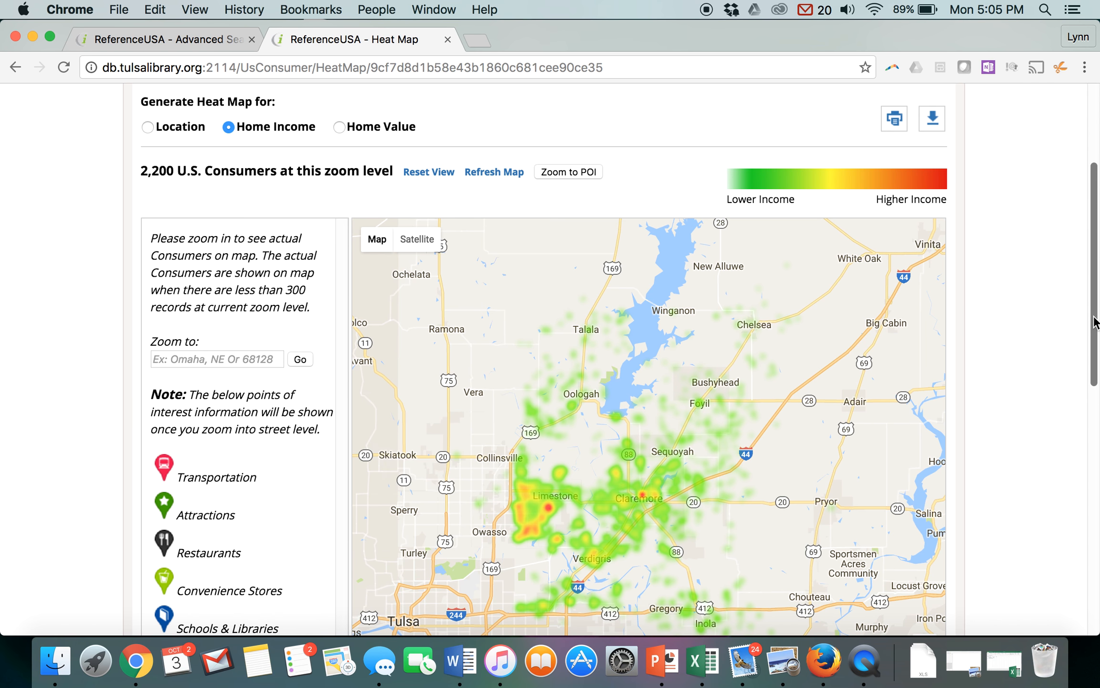
{"action": "left_click_drag", "start_coordinate": [1094, 321], "coordinate": [1092, 390]}
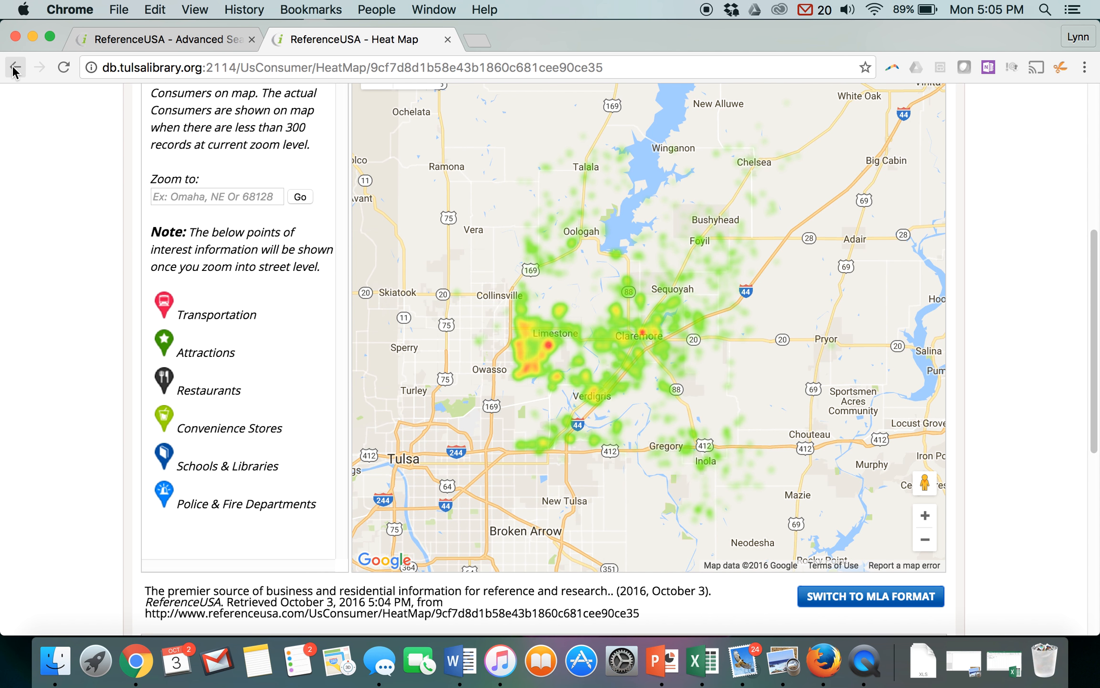
{"action": "left_click_drag", "start_coordinate": [1093, 452], "coordinate": [1091, 234]}
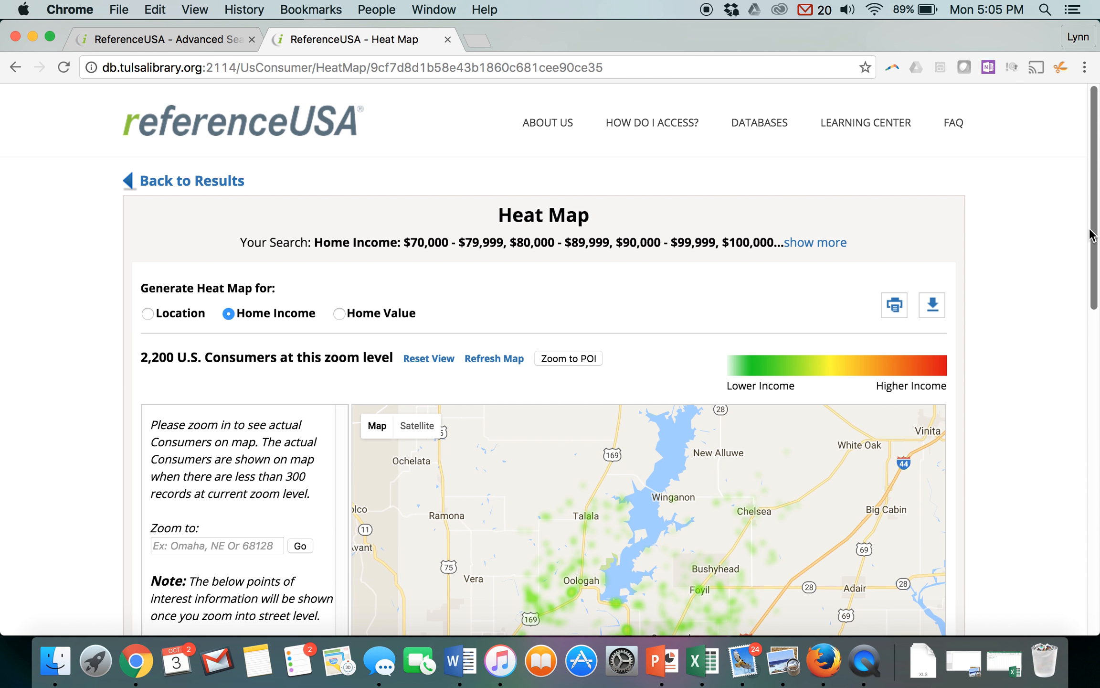
{"action": "left_click", "coordinate": [216, 183]}
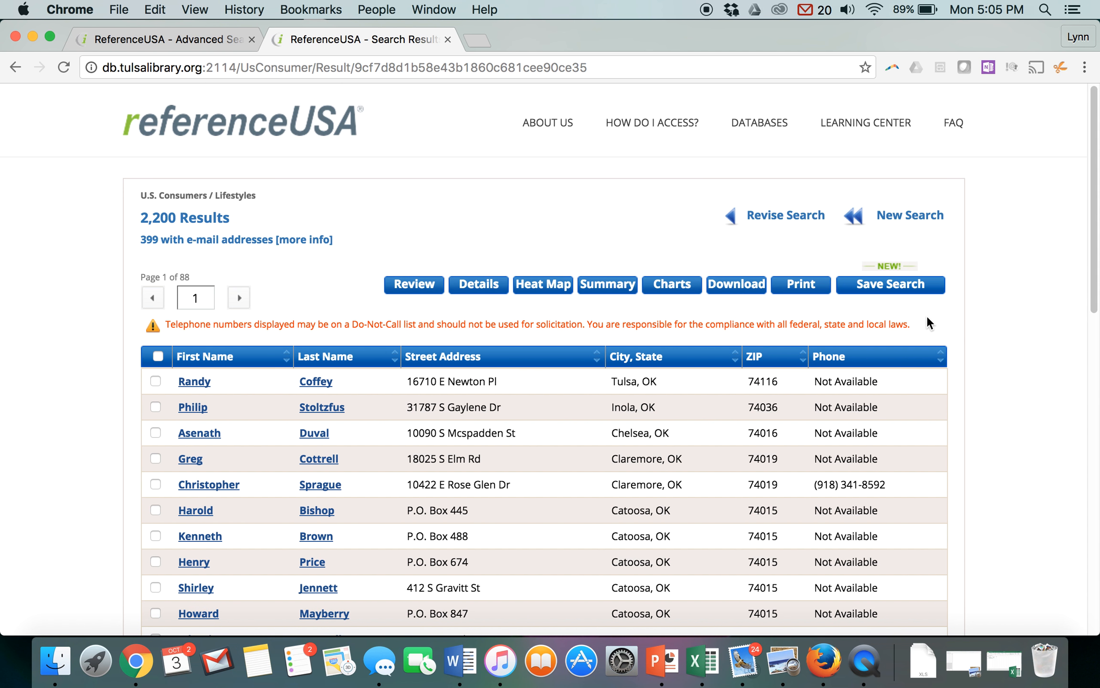
- Open the charts for the search results and examine the summary report by ZIP Code
{"action": "left_click", "coordinate": [674, 284]}
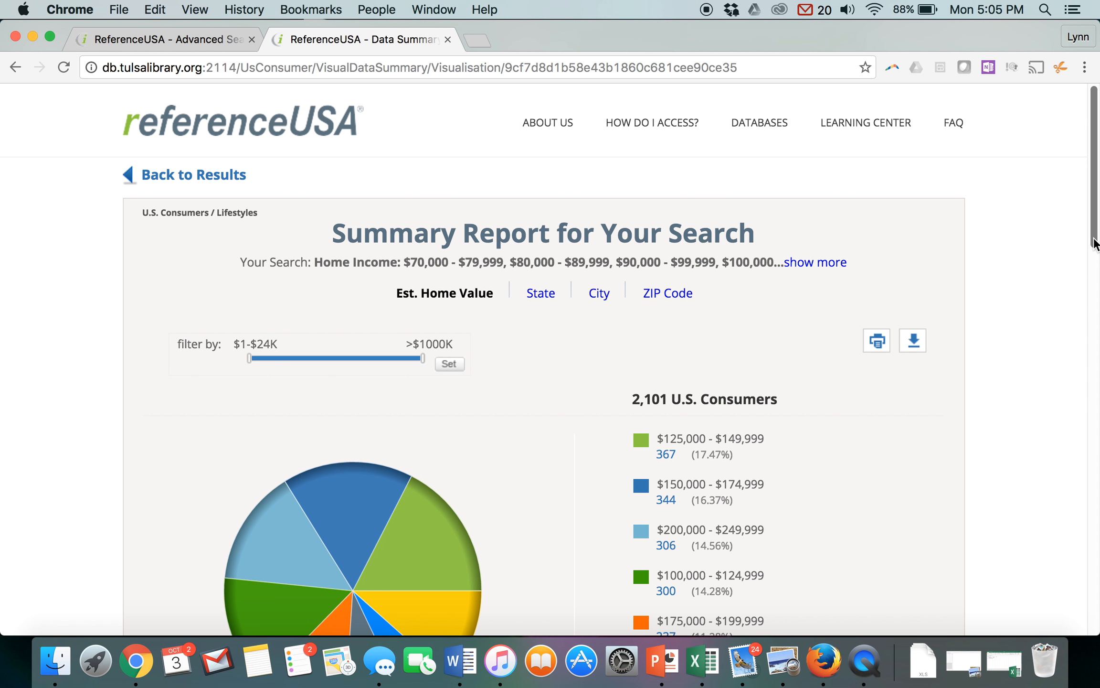
{"action": "left_click_drag", "start_coordinate": [1093, 243], "coordinate": [1095, 293]}
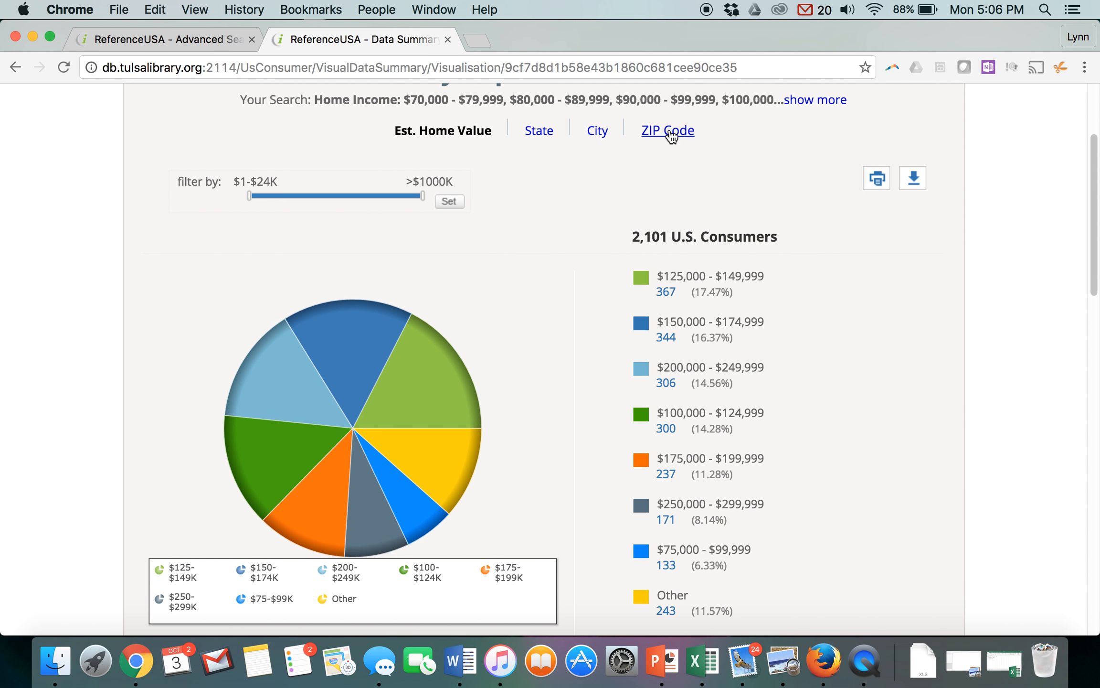
{"action": "left_click", "coordinate": [669, 132]}
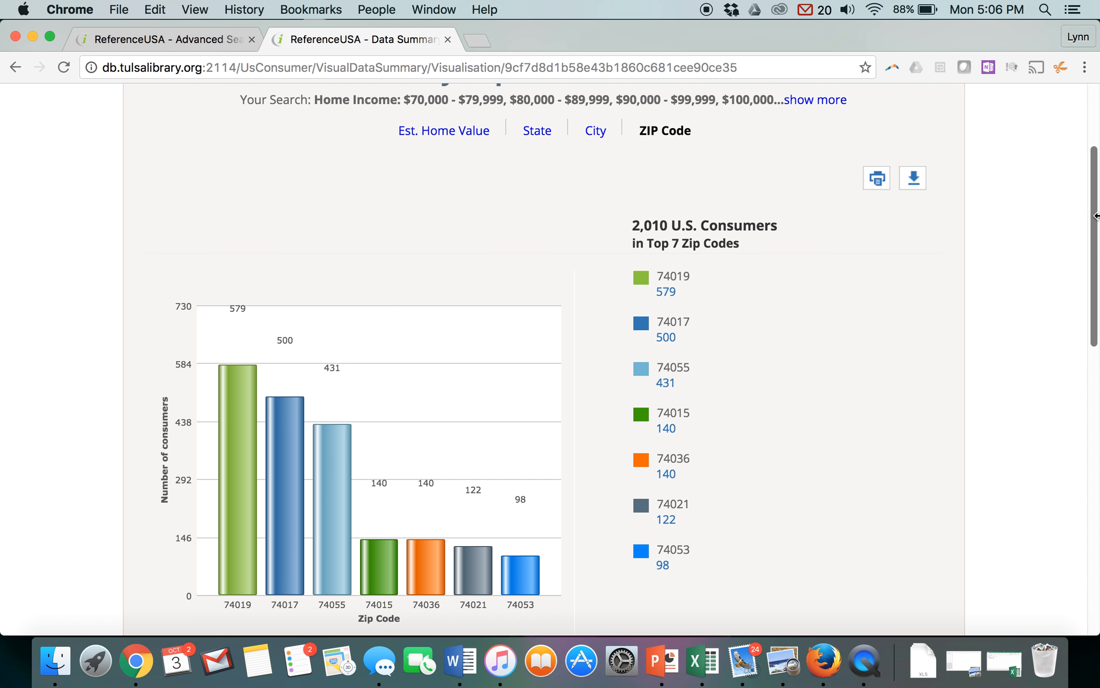
- Examine the ZIP Code bar chart of consumers, including the 74019 bar, and return to the search results
{"action": "left_click_drag", "start_coordinate": [1095, 222], "coordinate": [1095, 252]}
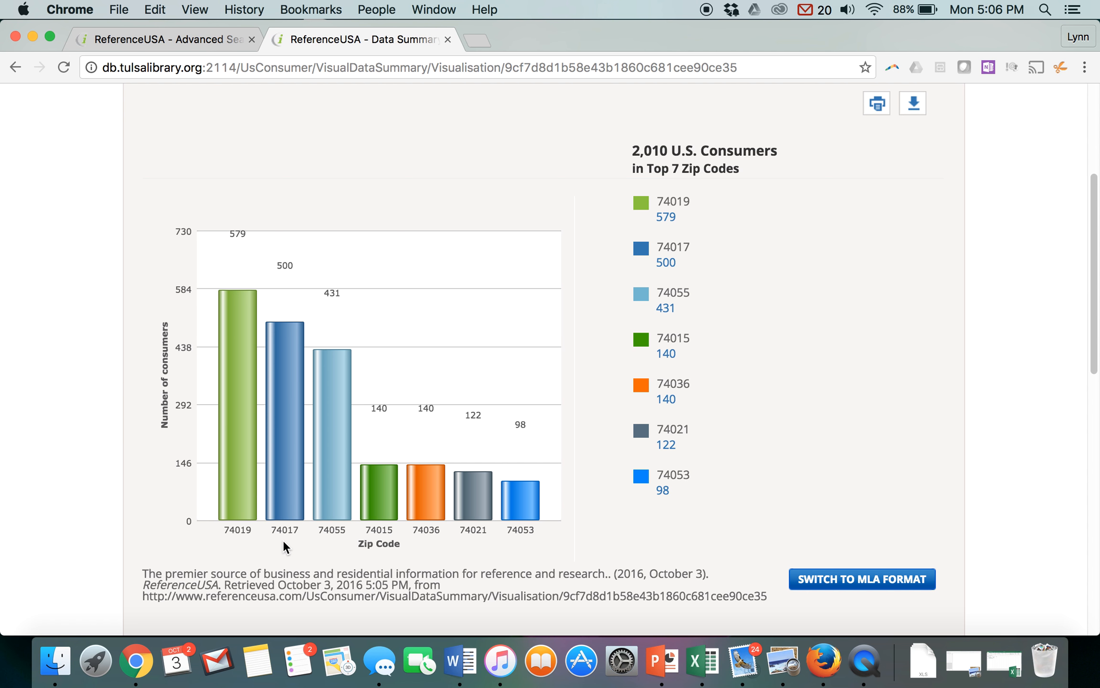
{"action": "mouse_move", "coordinate": [233, 307]}
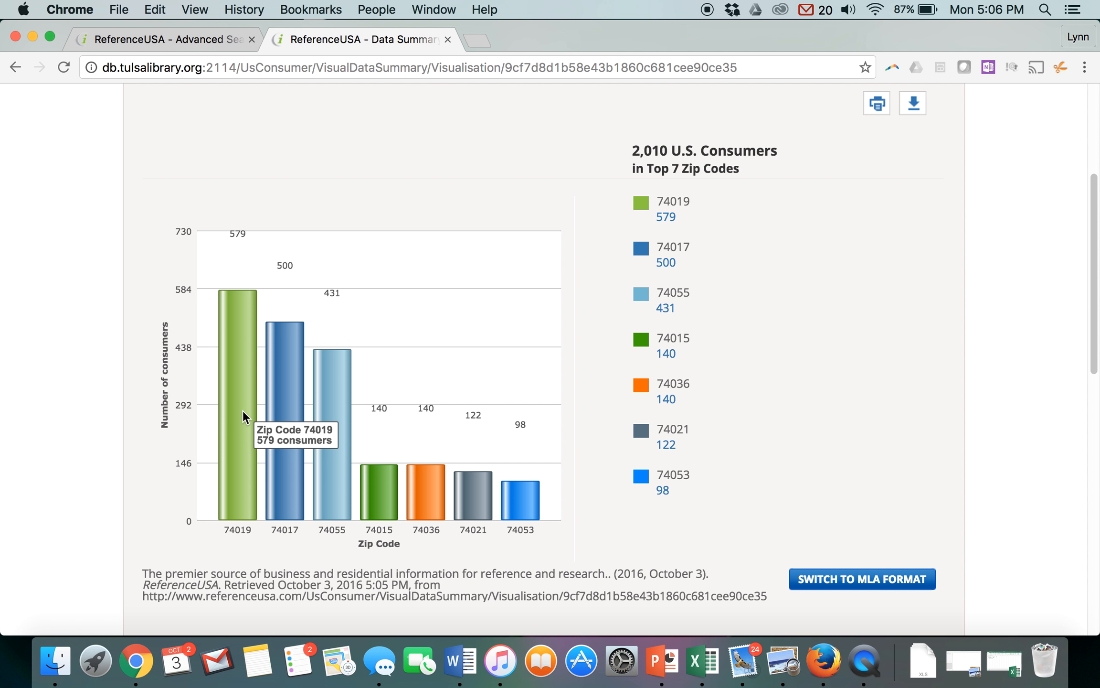
{"action": "left_click_drag", "start_coordinate": [1094, 324], "coordinate": [1094, 261]}
{"action": "left_click", "coordinate": [229, 111]}
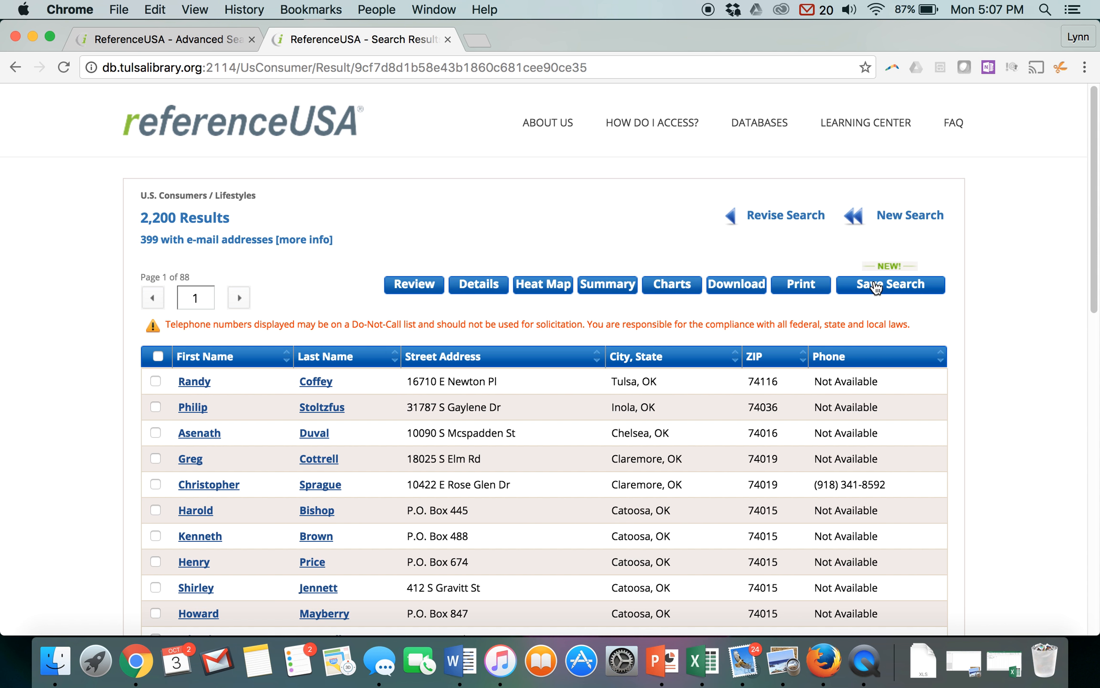
- Tag all records on the first page of the search results for download
{"action": "left_click_drag", "start_coordinate": [1093, 300], "coordinate": [1096, 340]}
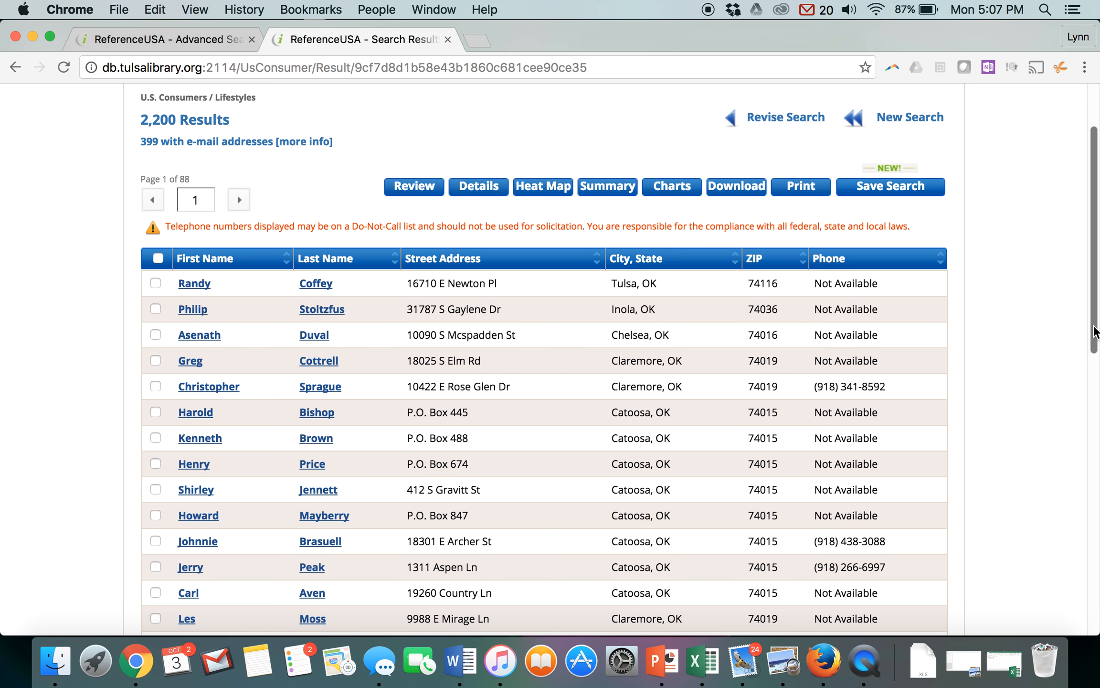
{"action": "left_click", "coordinate": [729, 192]}
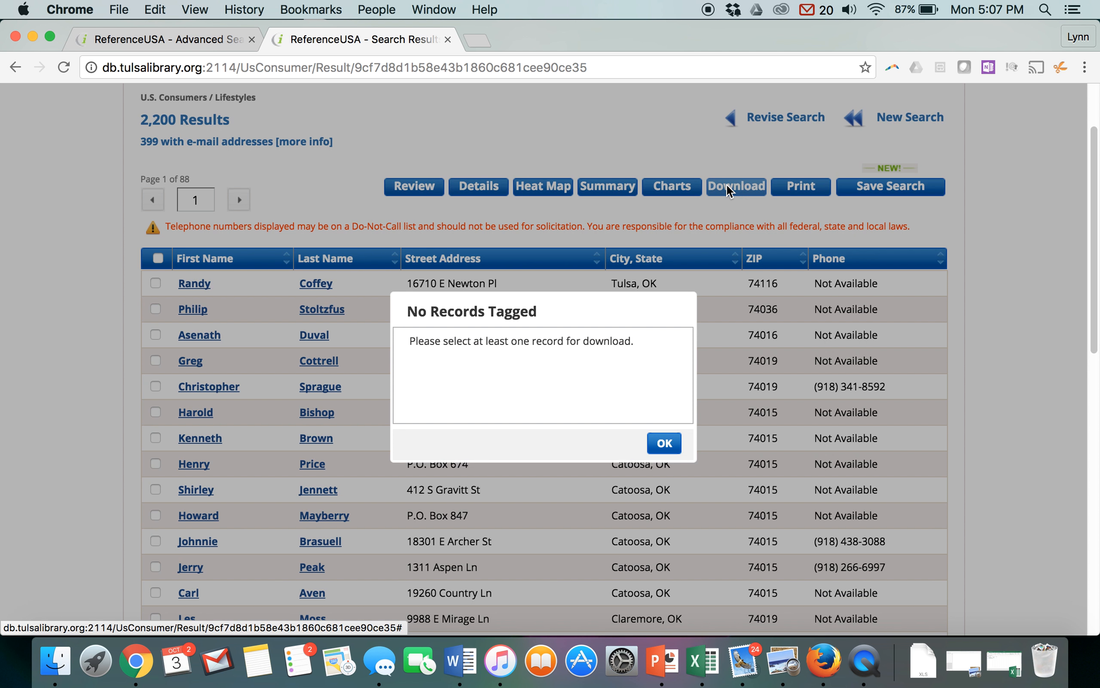
{"action": "left_click", "coordinate": [667, 441]}
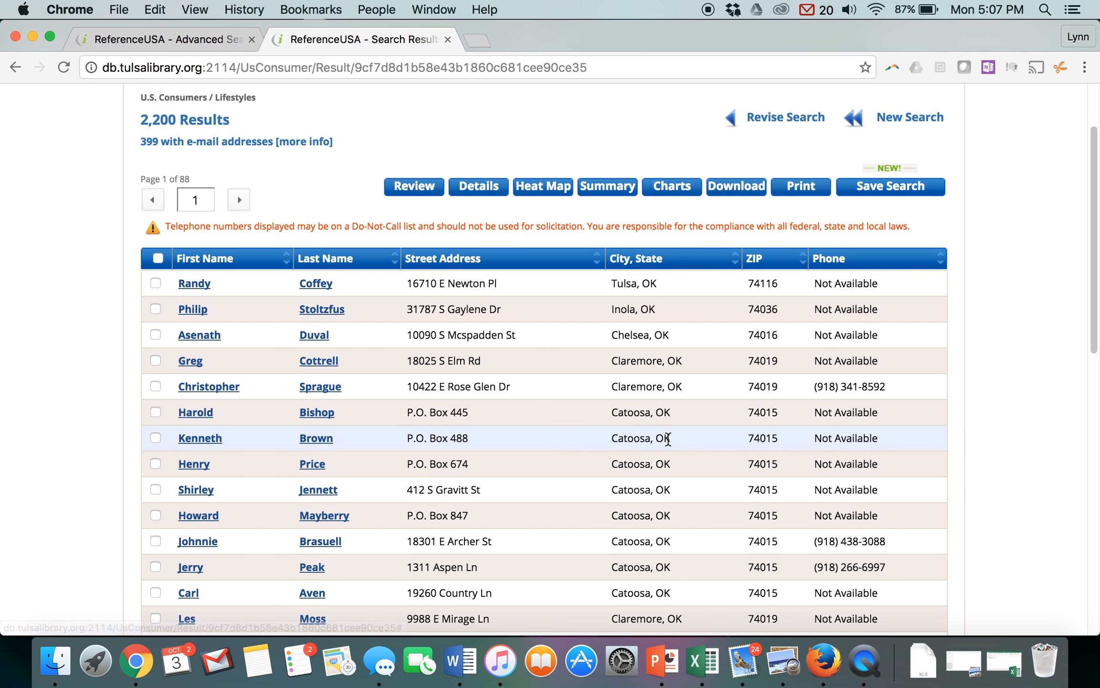
{"action": "left_click", "coordinate": [157, 260]}
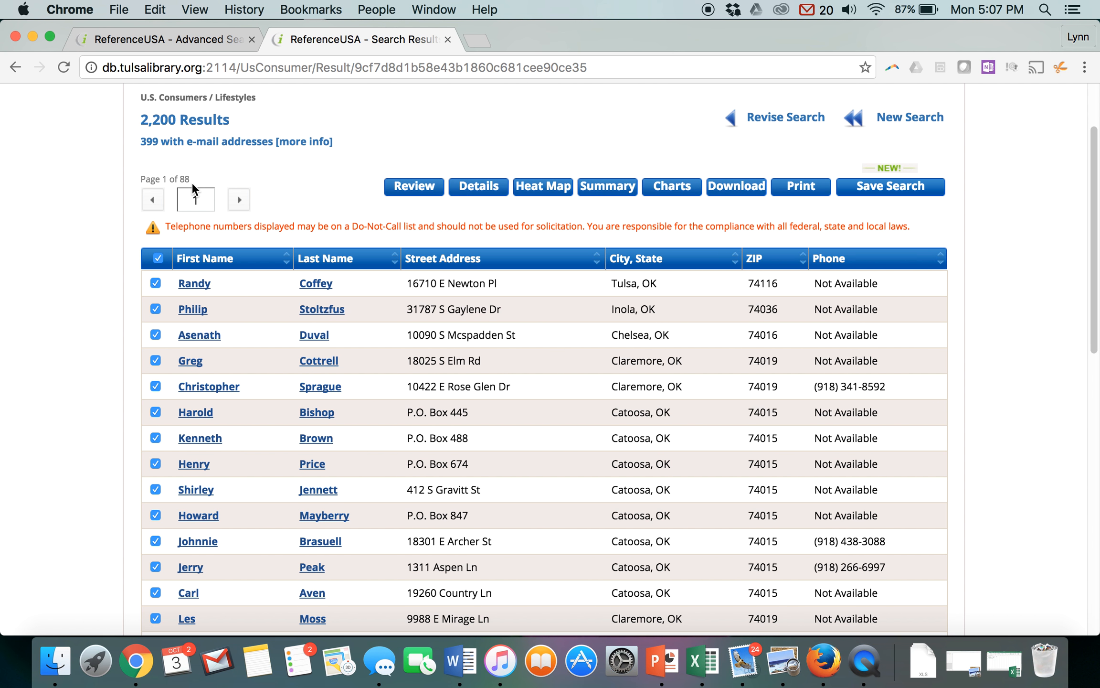
- Download the tagged records as an Excel file with the Summary level of detail
{"action": "left_click", "coordinate": [742, 190]}
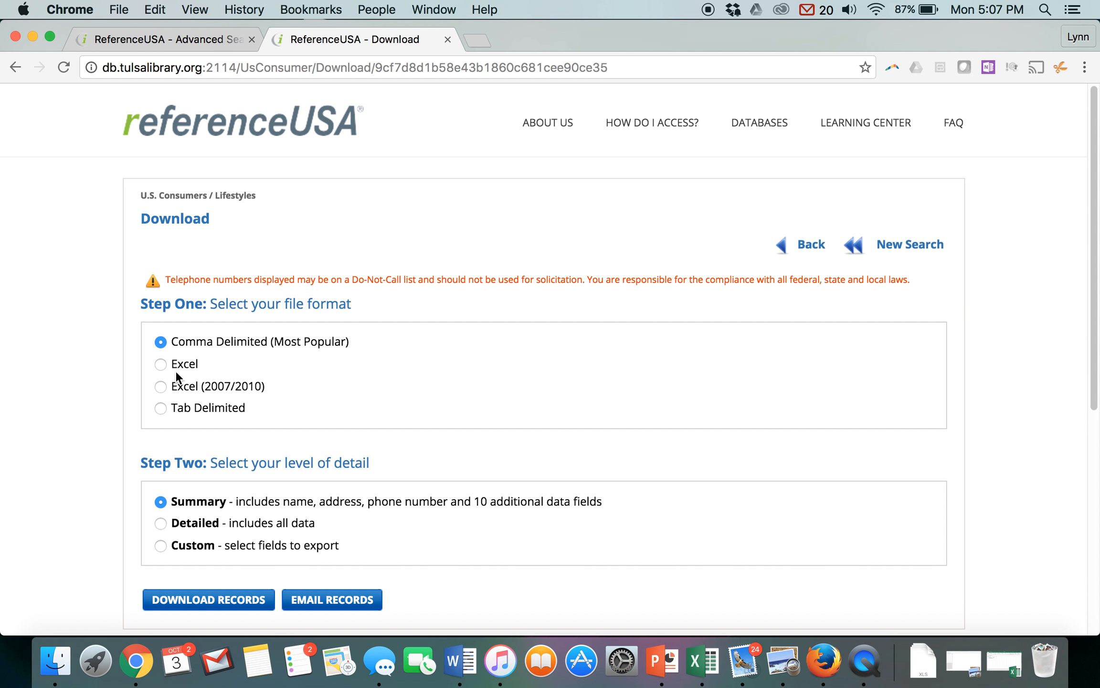
{"action": "left_click", "coordinate": [160, 365]}
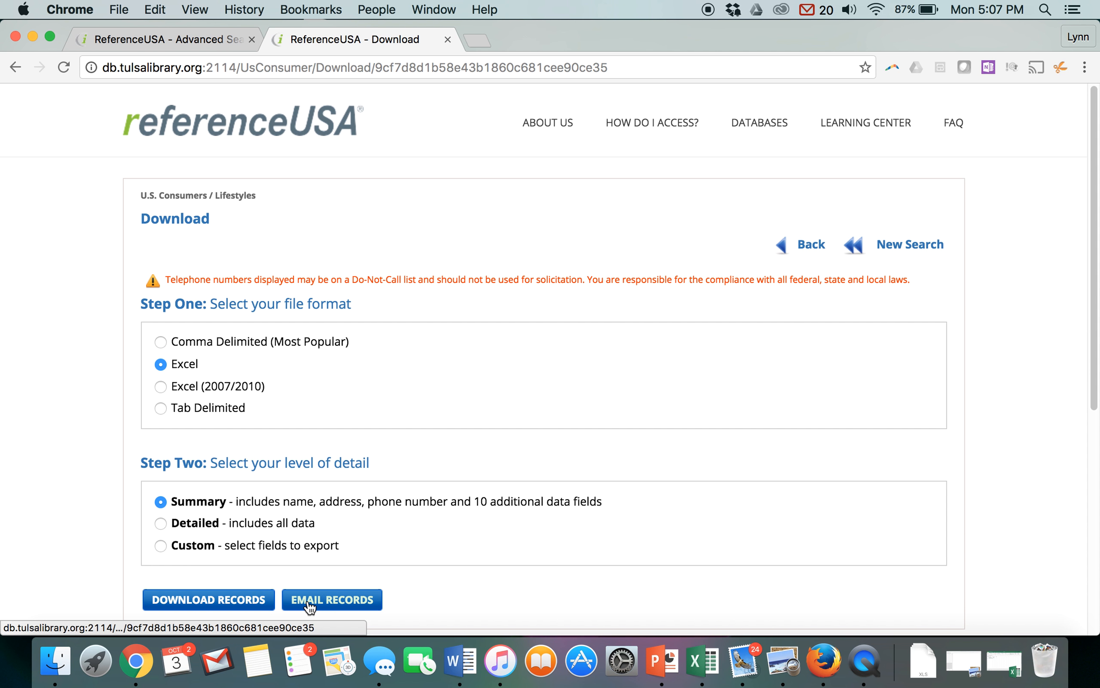
{"action": "left_click", "coordinate": [219, 601]}
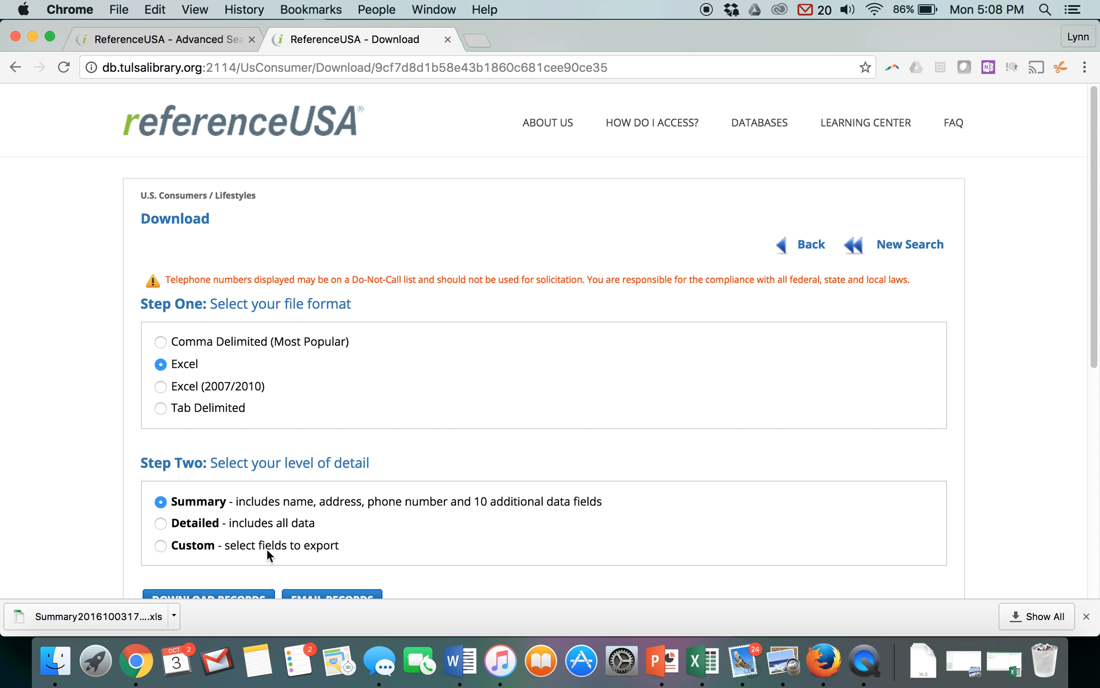
- Open the downloaded summary .xls file in Excel, accepting its mismatched file format
{"action": "left_click", "coordinate": [174, 616]}
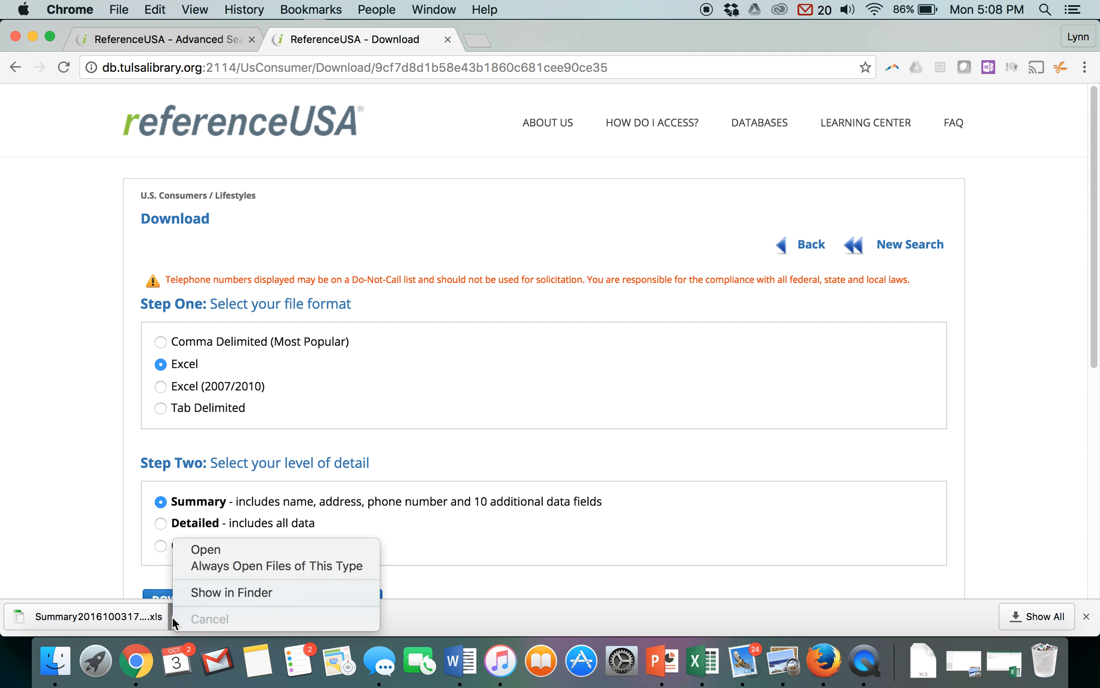
{"action": "left_click", "coordinate": [205, 551]}
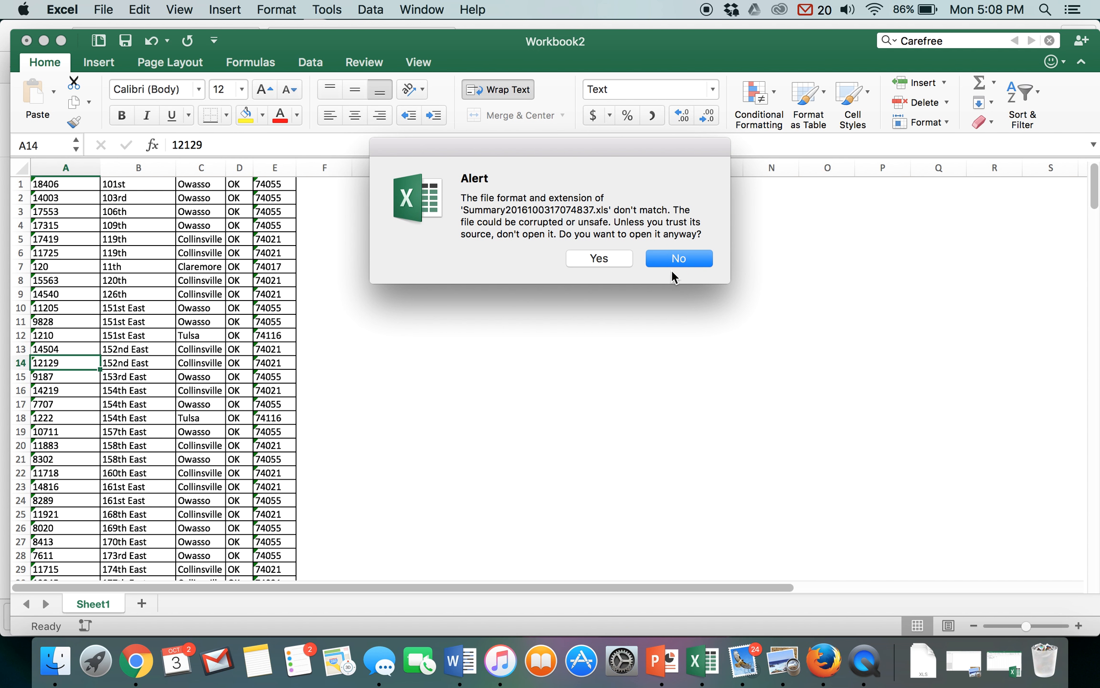
{"action": "left_click", "coordinate": [604, 262]}
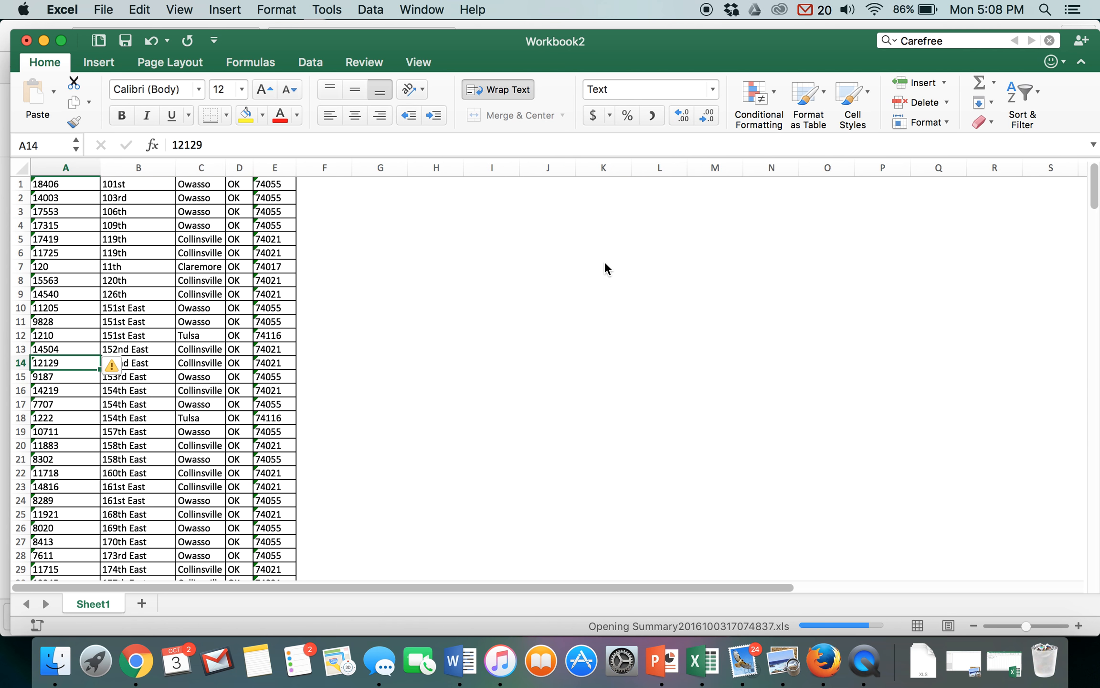